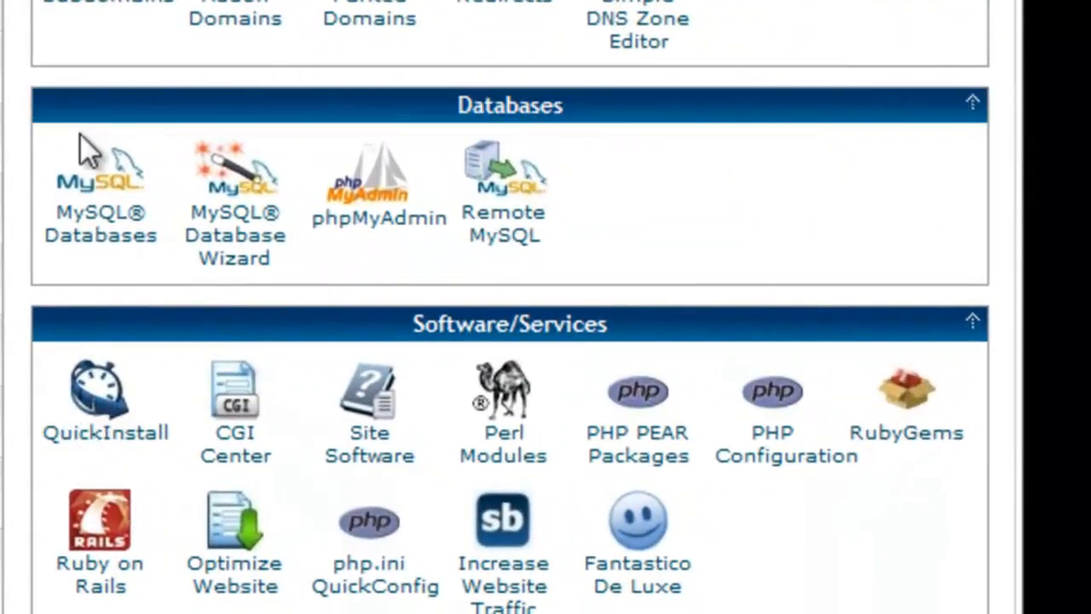
Open MySQL Databases and create a new database named mahara
left_click(96, 249)
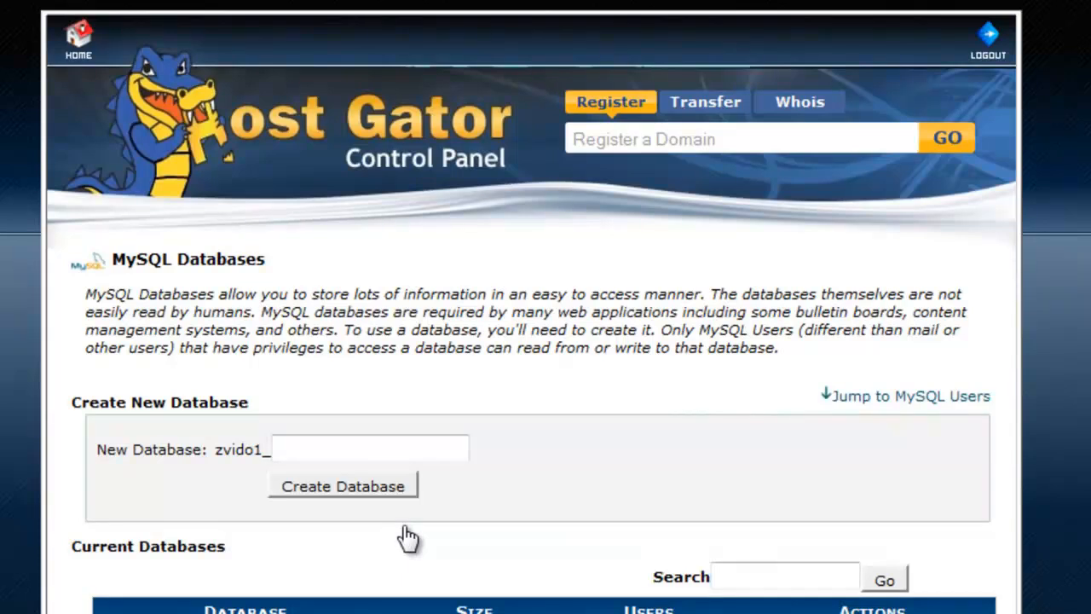
left_click(315, 452)
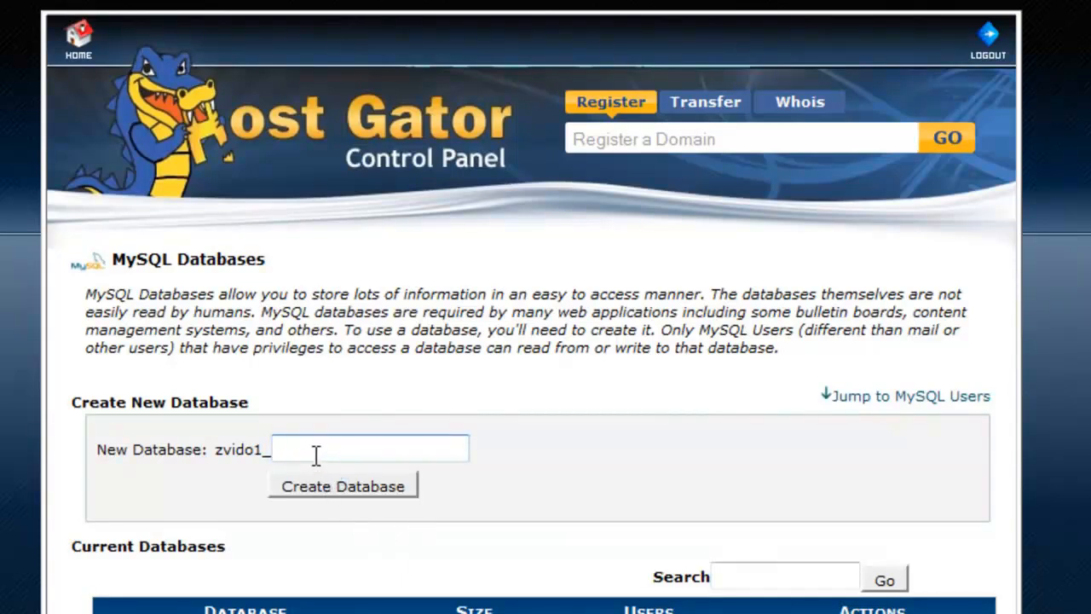
type("mahara")
left_click(388, 486)
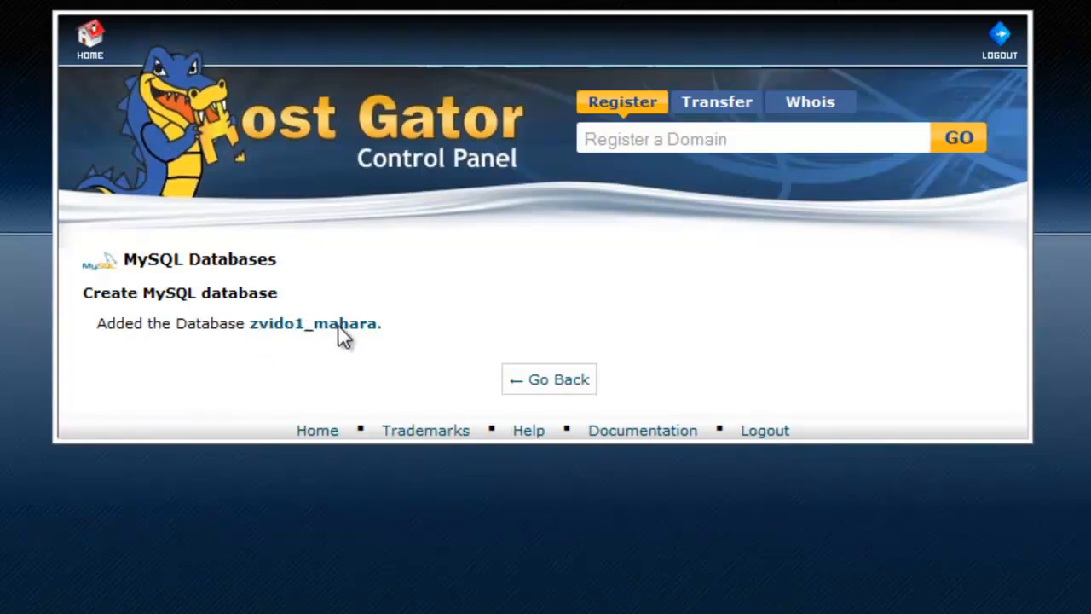
Copy the new database name zvido1_mahara into the DB name cell of the Word table
left_click_drag(250, 325, 375, 331)
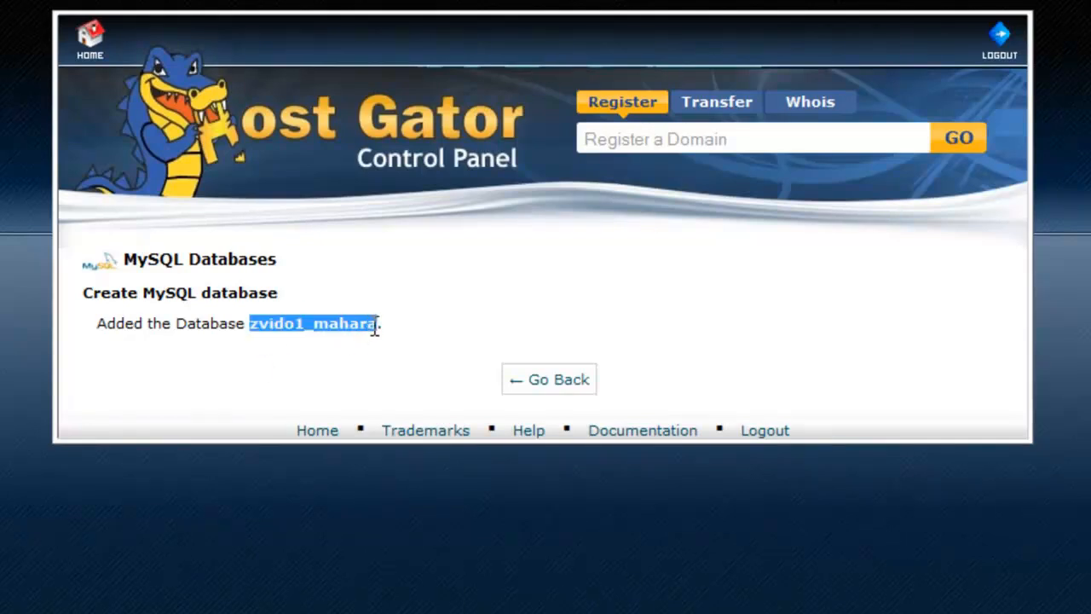
right_click(372, 329)
left_click(411, 343)
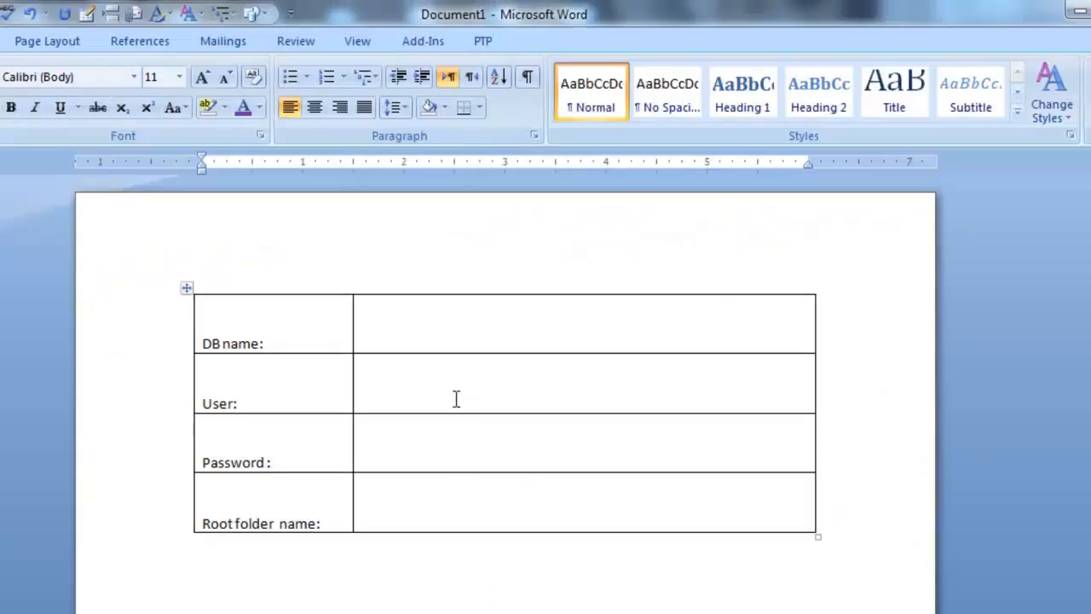
left_click(387, 344)
right_click(387, 343)
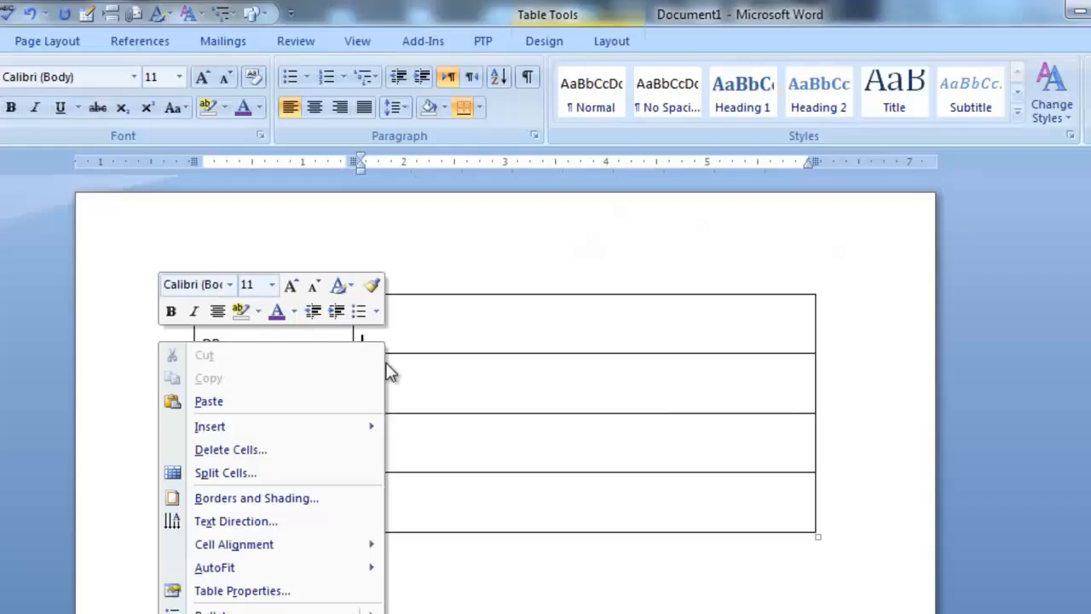
left_click(331, 402)
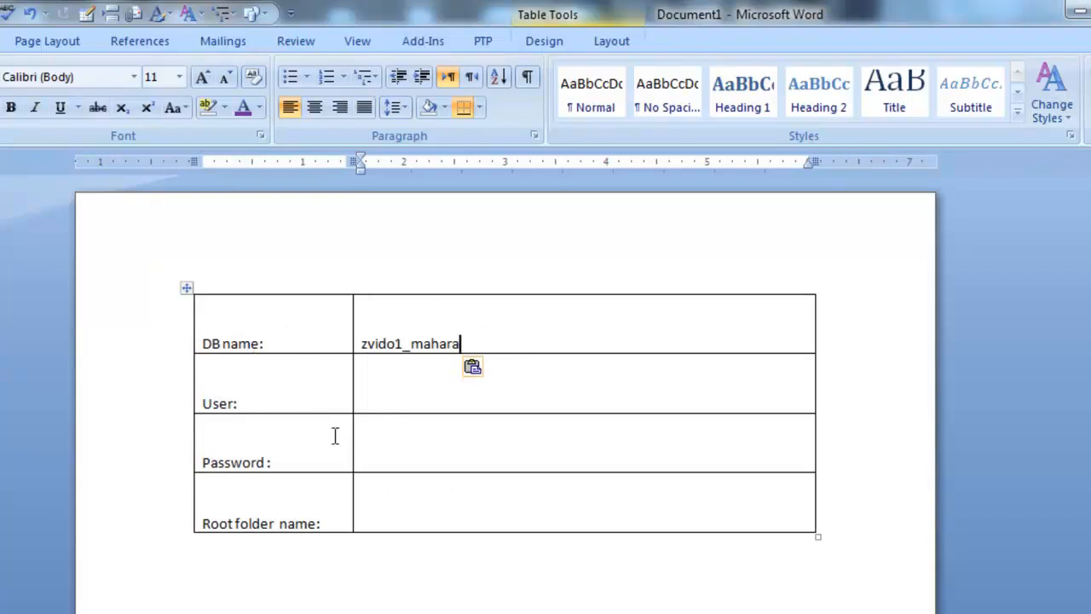
Return to the MySQL Databases page and enter awesome as the new MySQL user's username
key("alt+Tab")
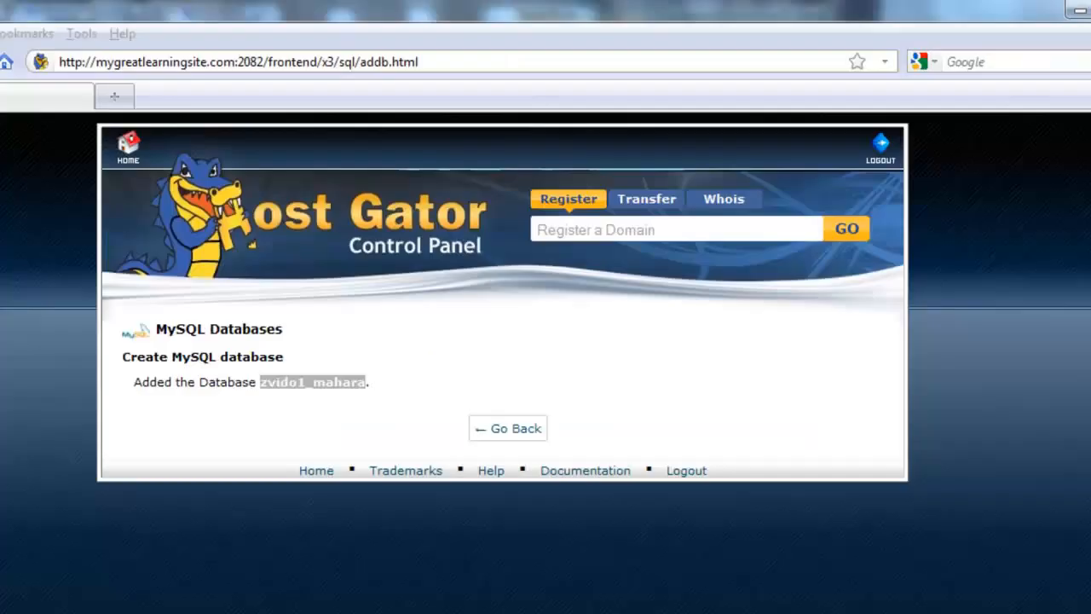
left_click(492, 435)
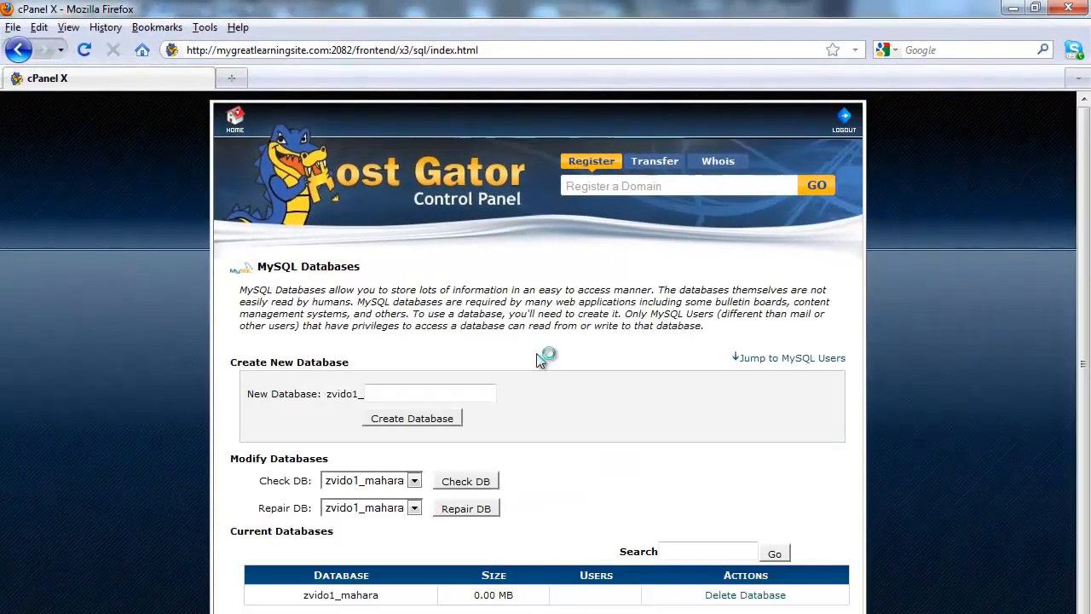
scroll(538, 358, "down", 5)
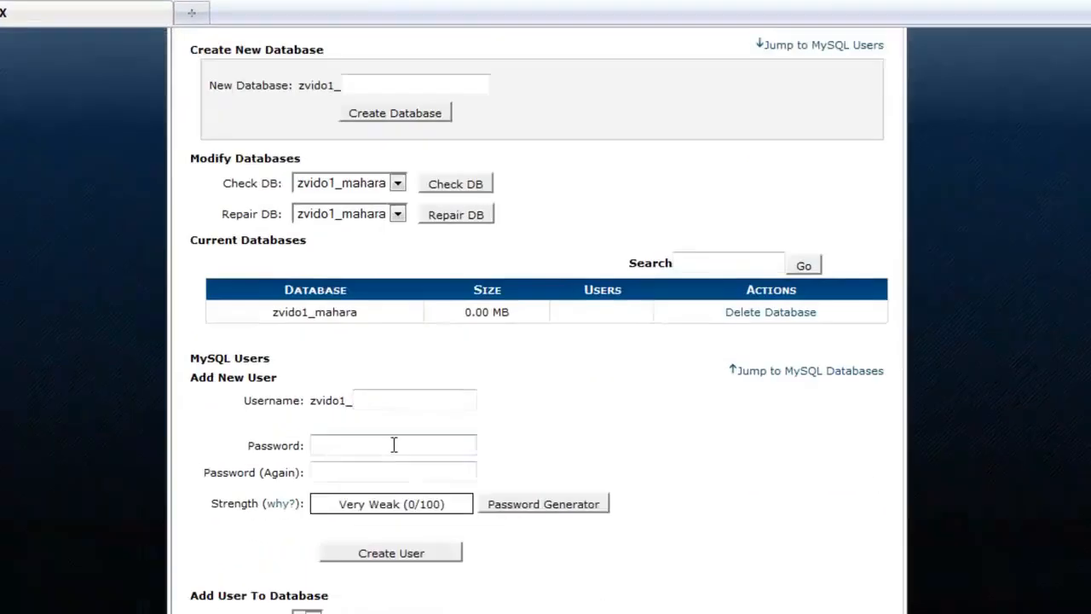
left_click(372, 495)
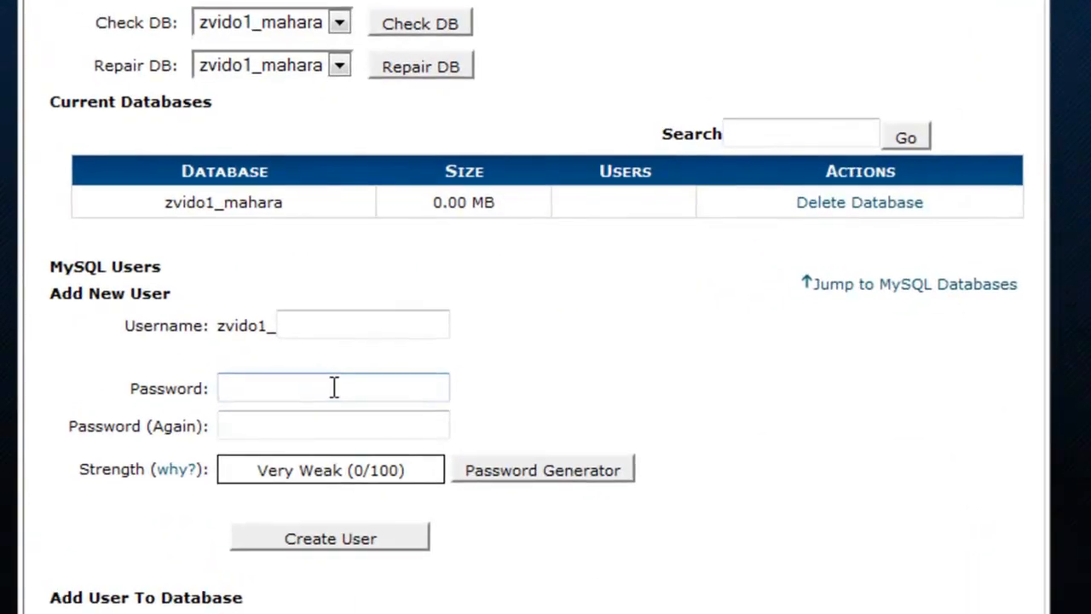
left_click(328, 331)
type("awesome")
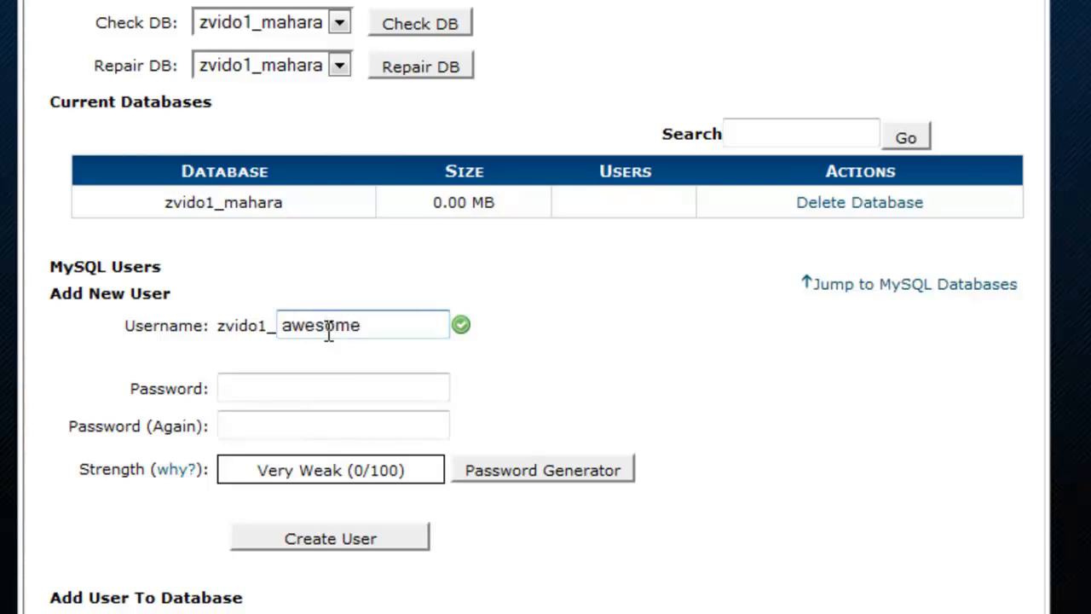
Generate a password with the Password Generator, copy it, confirm it is saved, apply it, and create the user
left_click(316, 386)
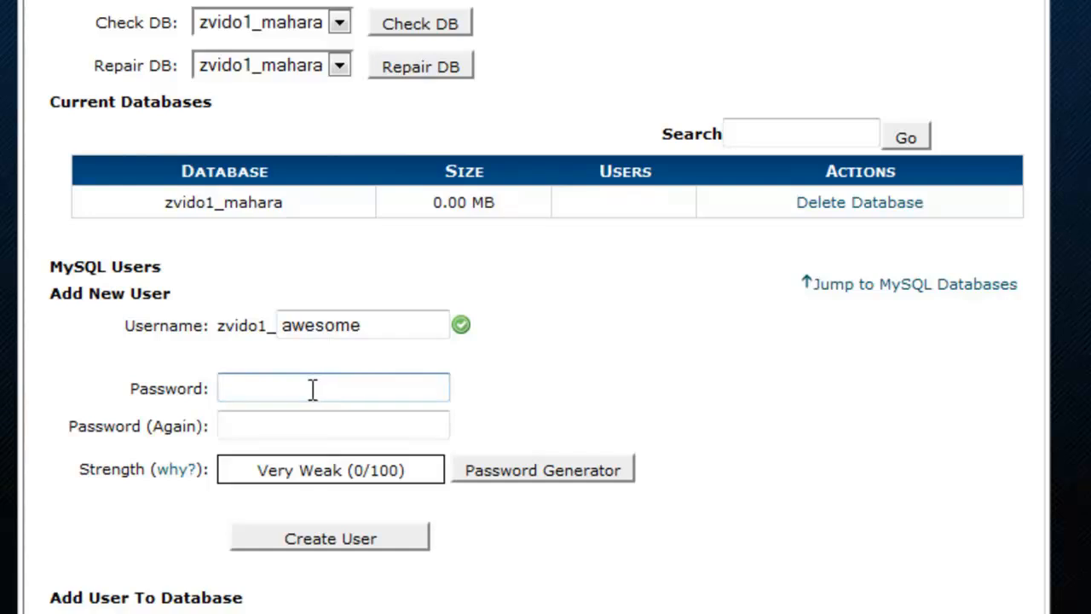
left_click(522, 470)
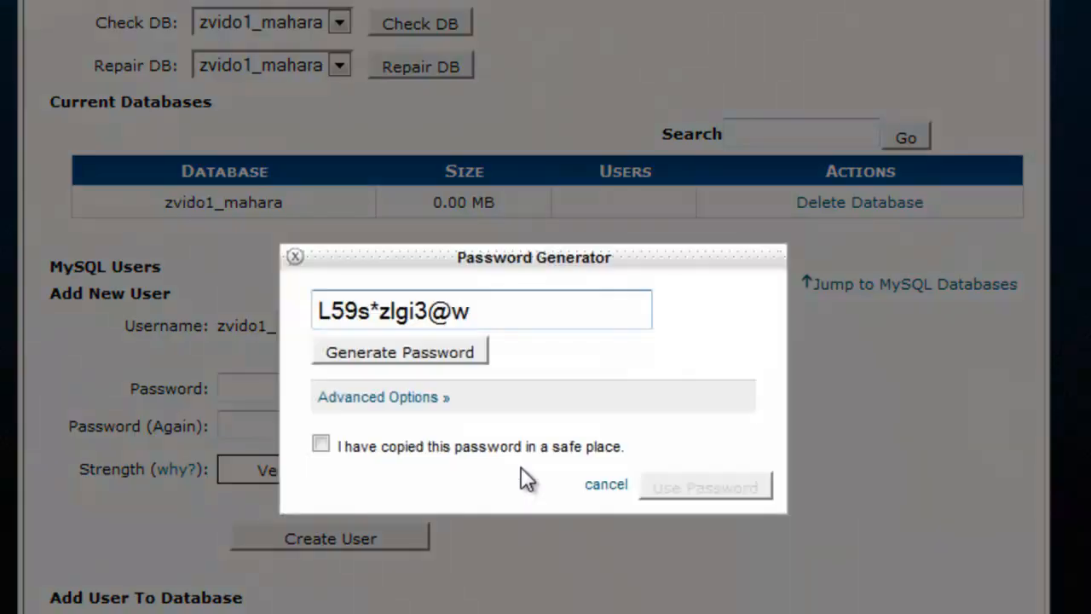
left_click_drag(511, 317, 319, 310)
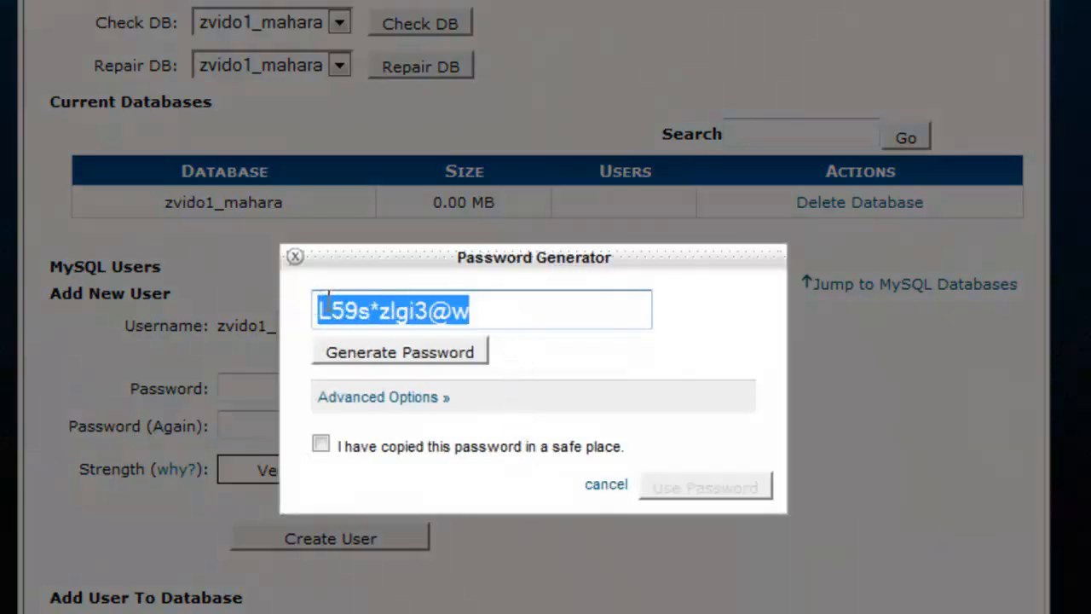
right_click(376, 300)
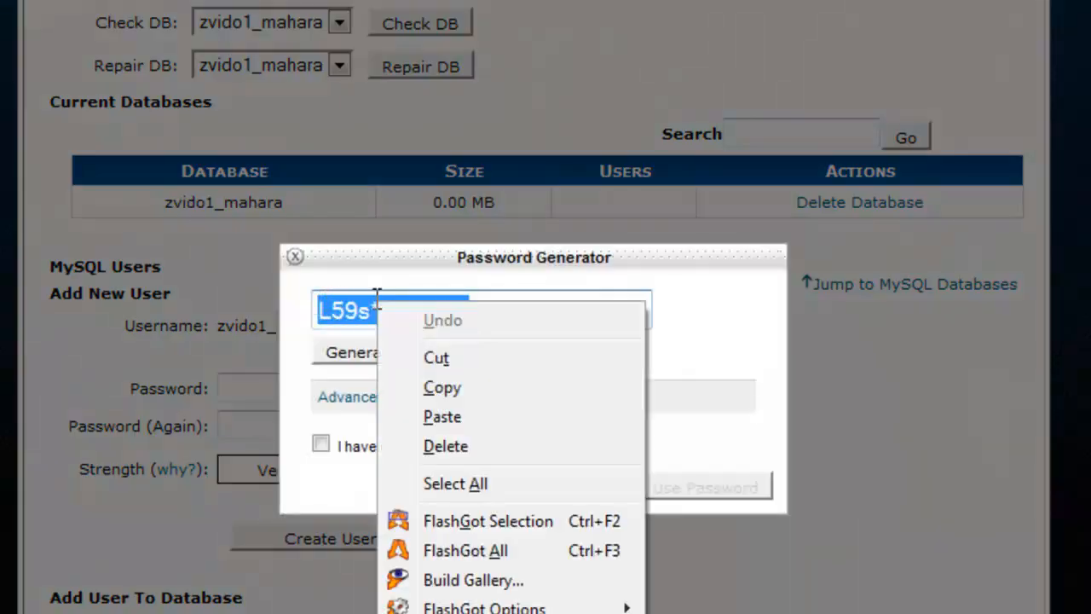
left_click(442, 387)
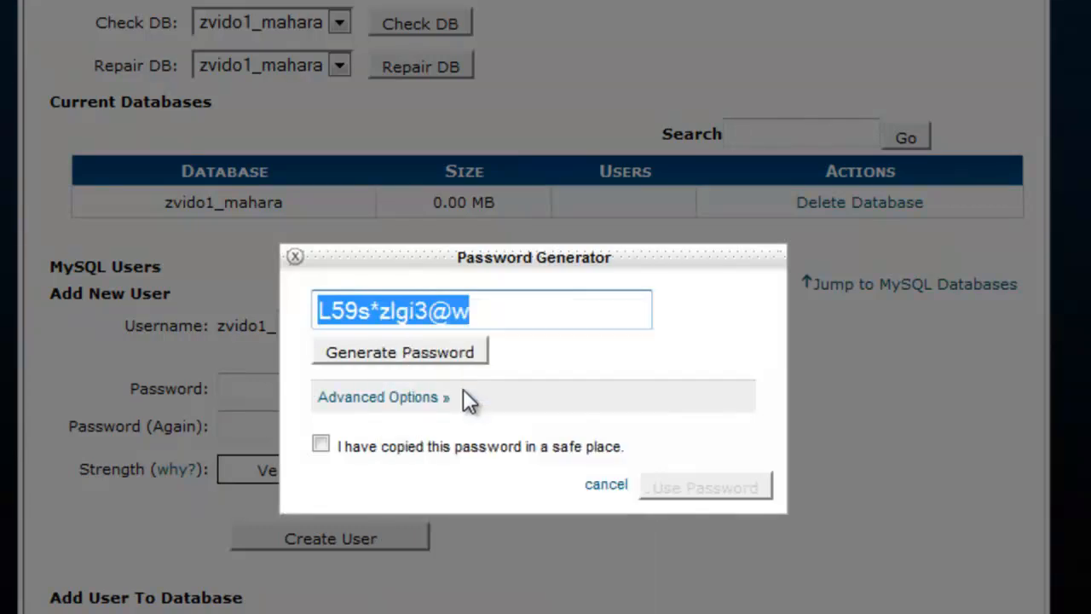
left_click(321, 443)
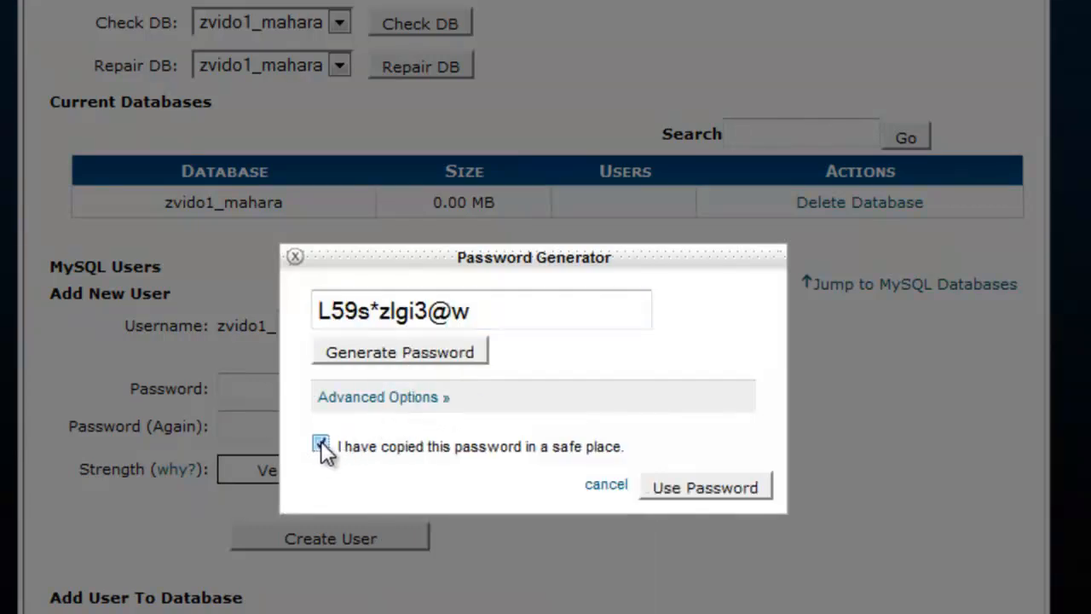
left_click(685, 490)
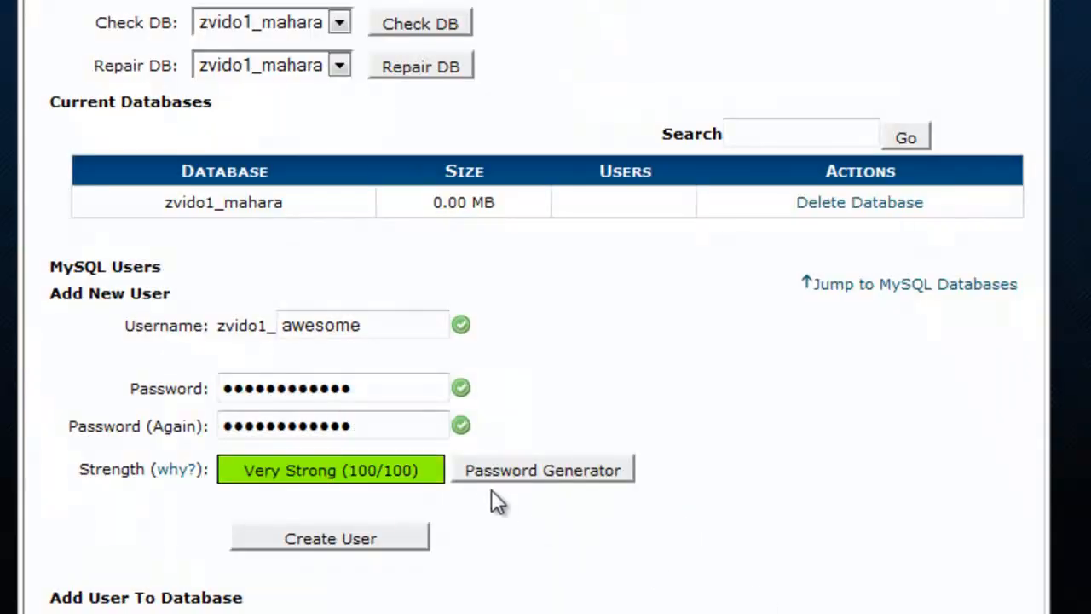
left_click(370, 535)
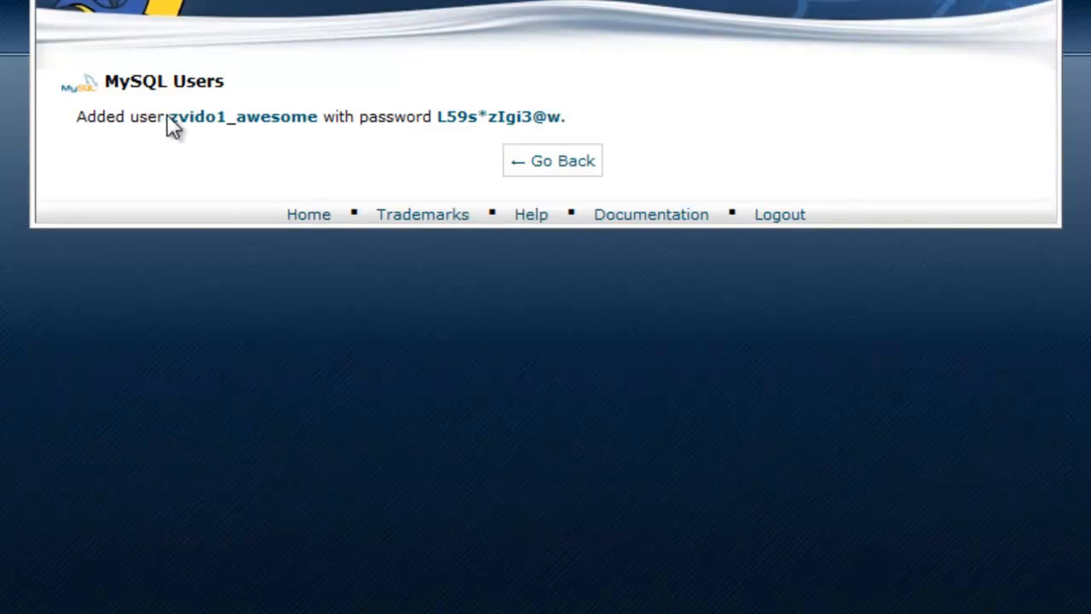
left_click_drag(168, 118, 316, 117)
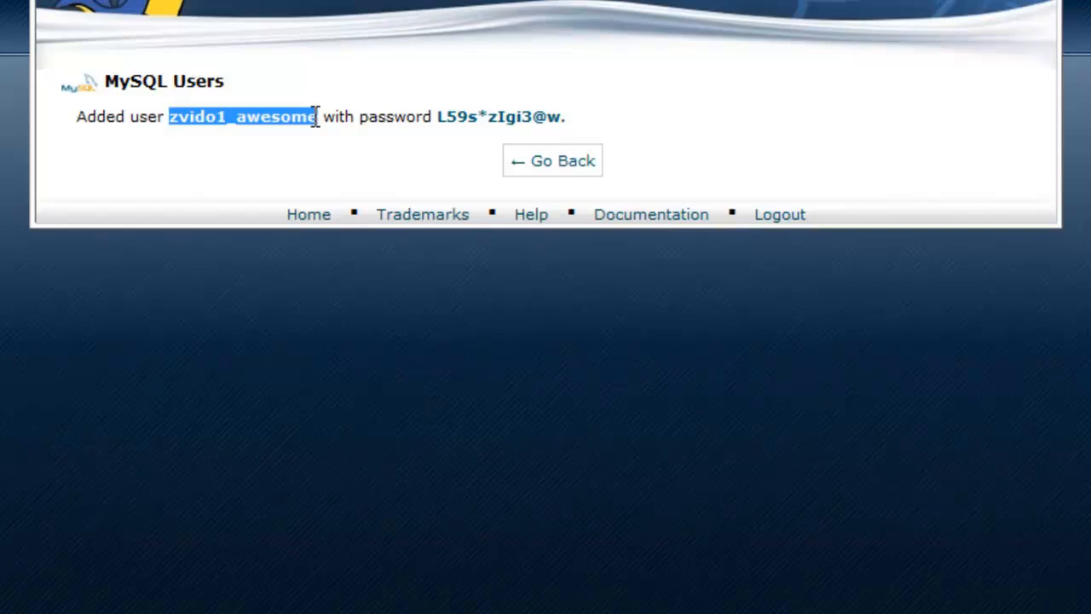
right_click(316, 117)
left_click(371, 133)
key("alt+Tab")
left_click(407, 159)
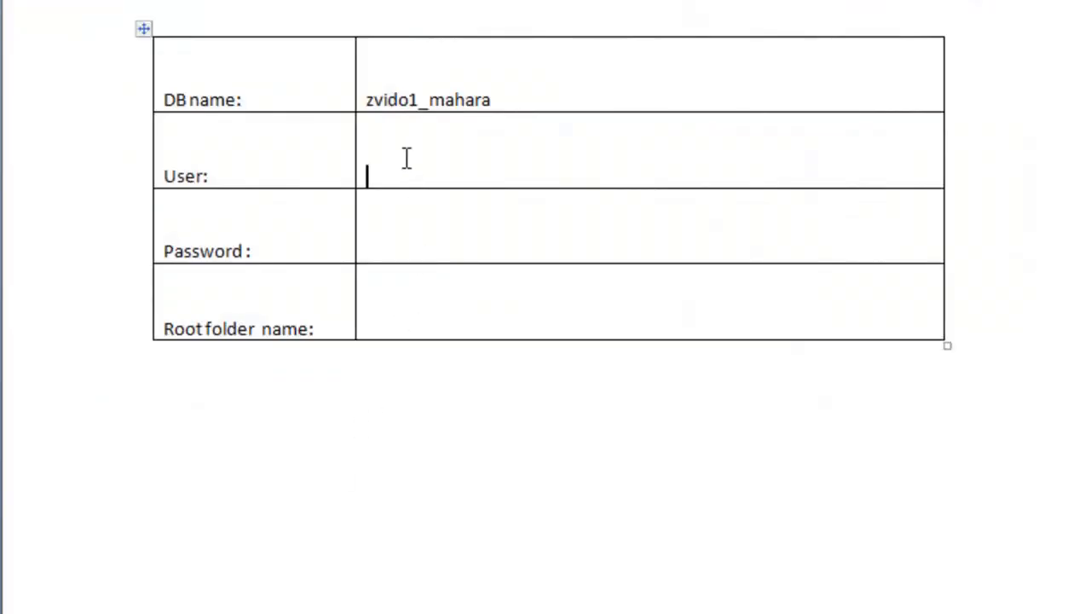
right_click(405, 166)
left_click(359, 235)
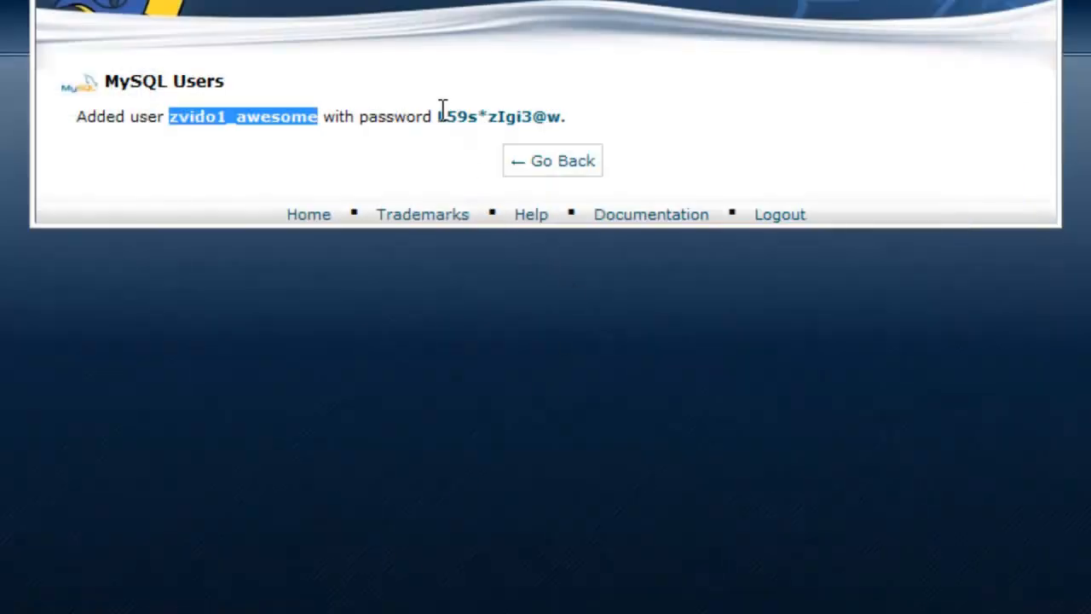
Copy the generated database password into the Password cell of the Word table
left_click_drag(438, 113, 561, 119)
right_click(554, 120)
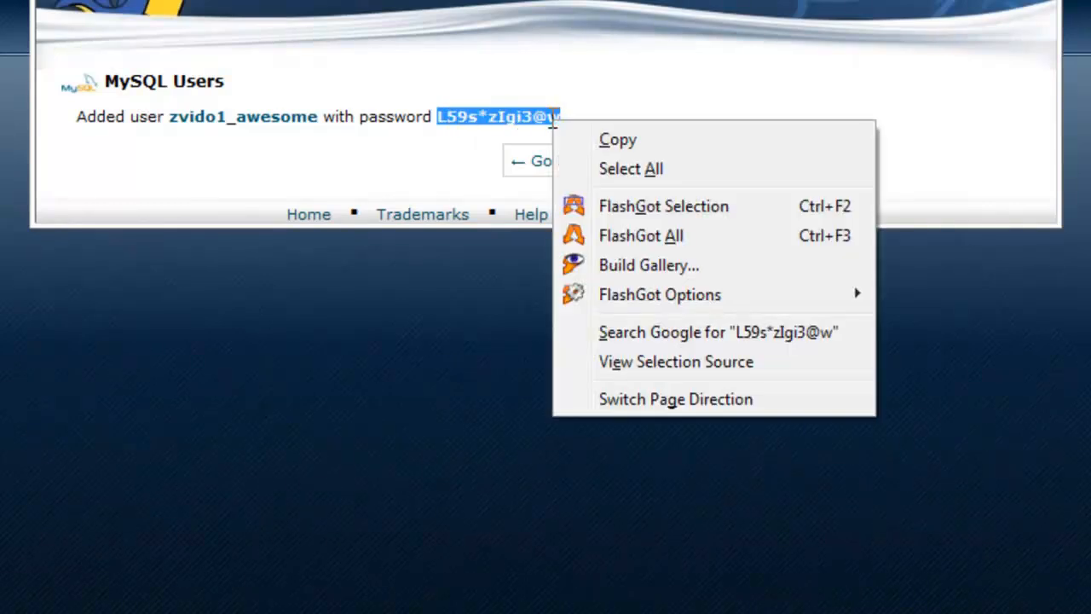
left_click(629, 140)
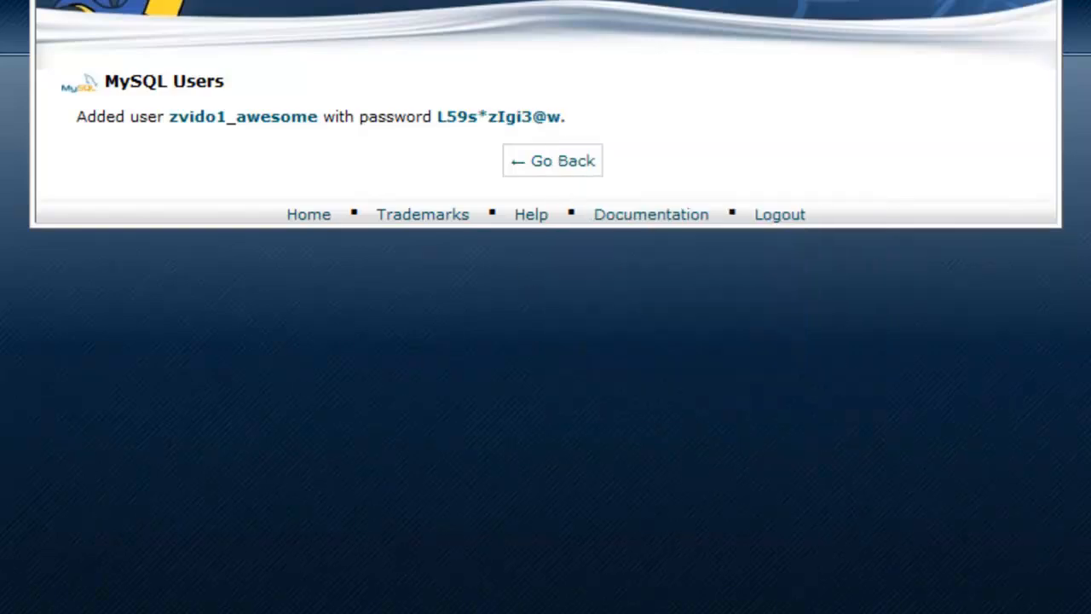
key("alt+Tab")
left_click(379, 230)
right_click(380, 230)
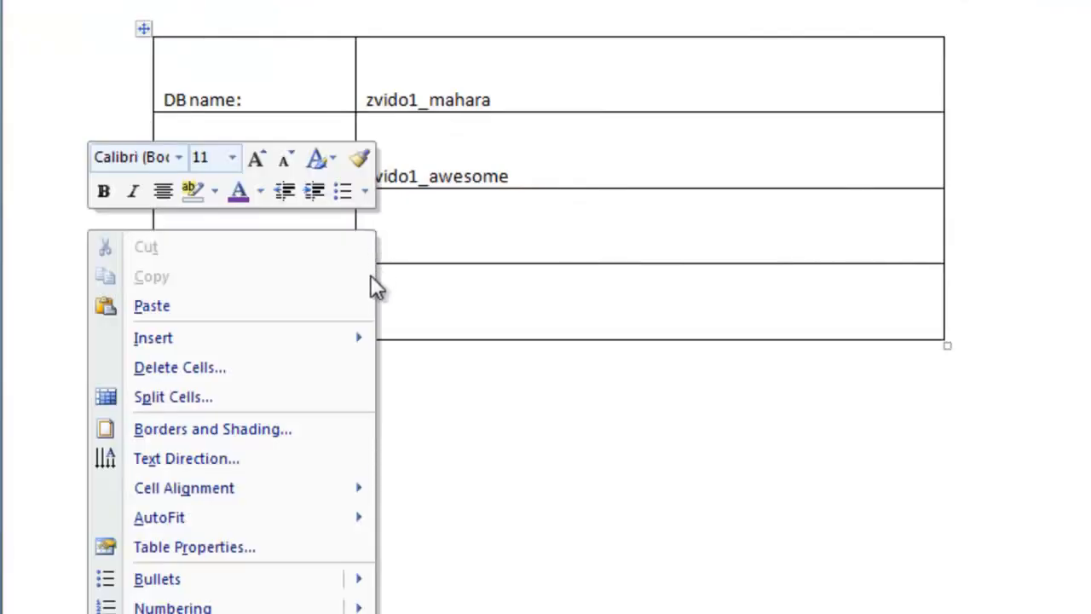
left_click(329, 297)
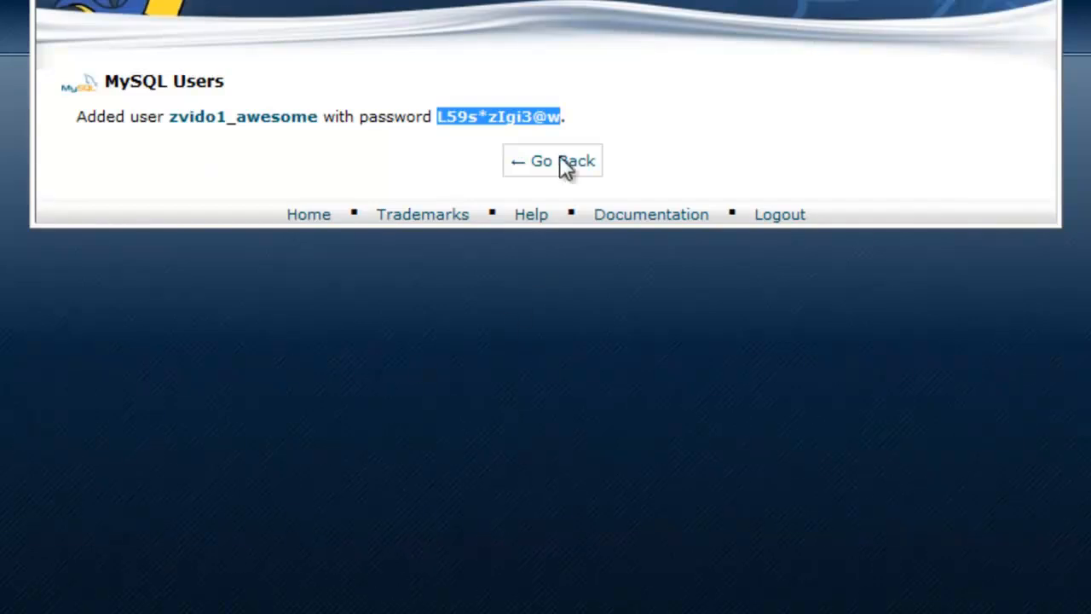
Add user zvido1_awesome to database zvido1_mahara with ALL PRIVILEGES granted
left_click(562, 177)
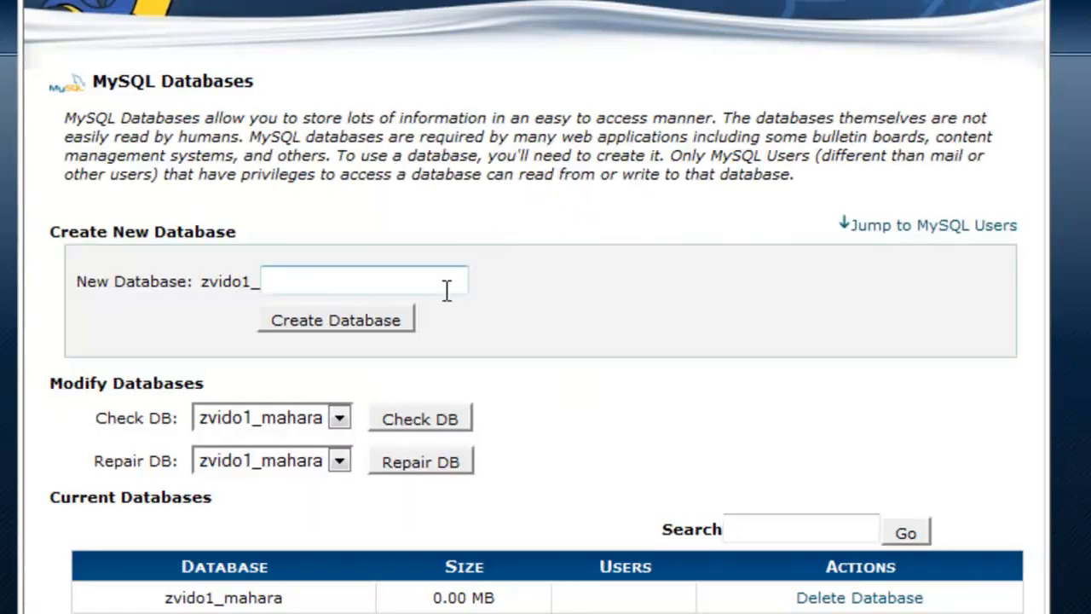
scroll(445, 290, "down", 4)
scroll(435, 348, "down", 1)
left_click(437, 348)
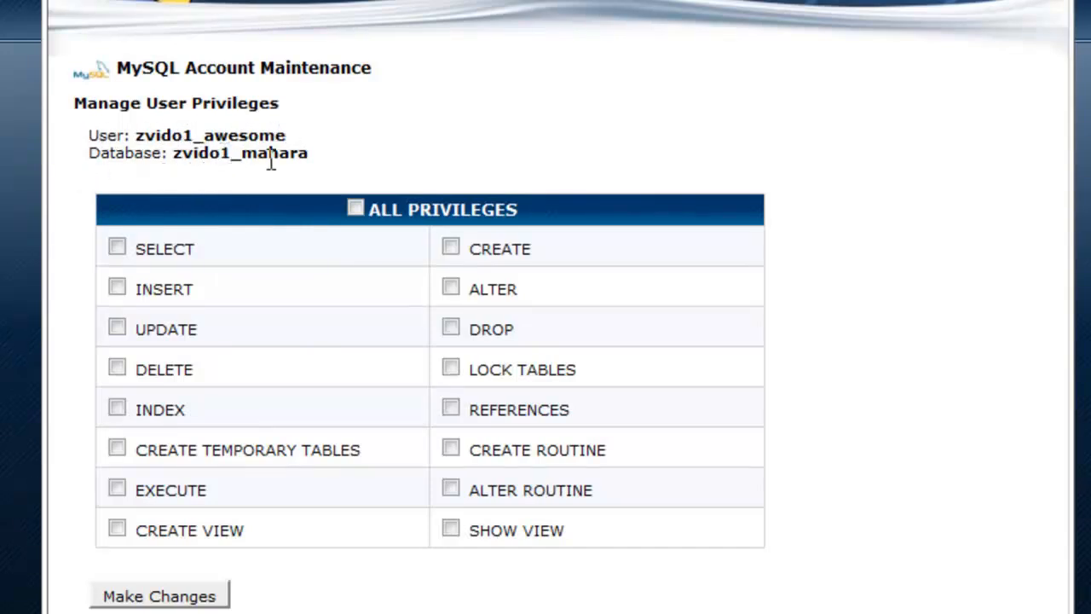
left_click(359, 209)
left_click(183, 593)
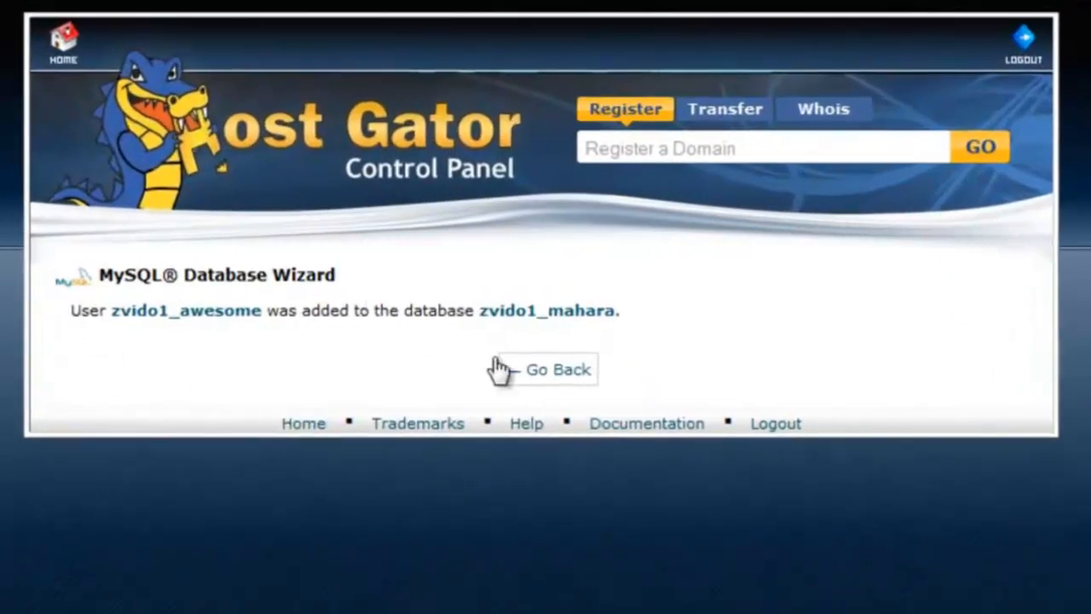
Return to the control panel home page and browse through its sections
left_click(554, 379)
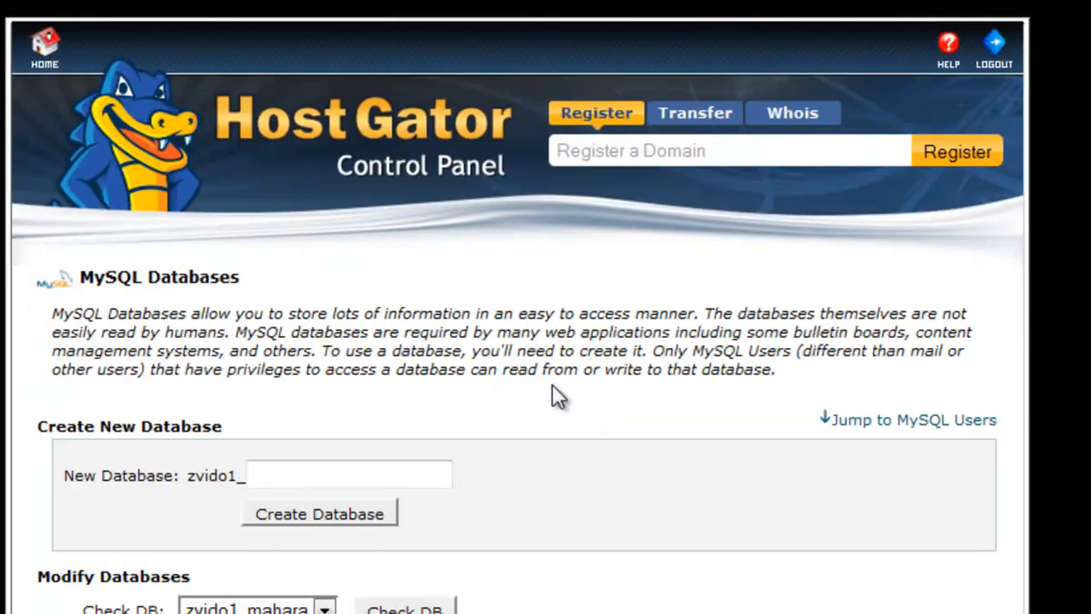
left_click(42, 64)
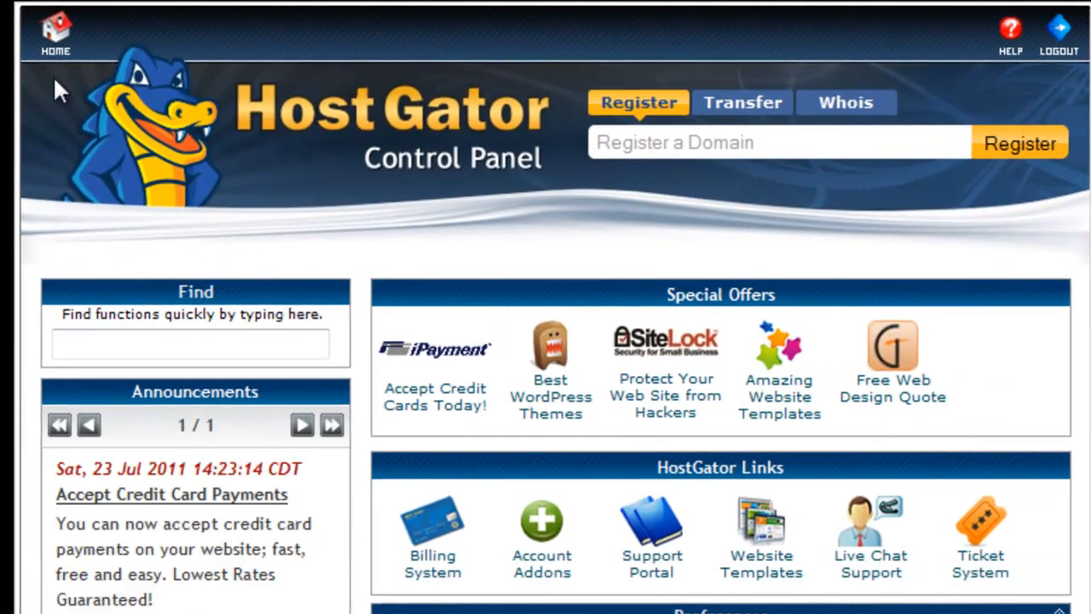
scroll(53, 81, "down", 3)
scroll(119, 142, "down", 2)
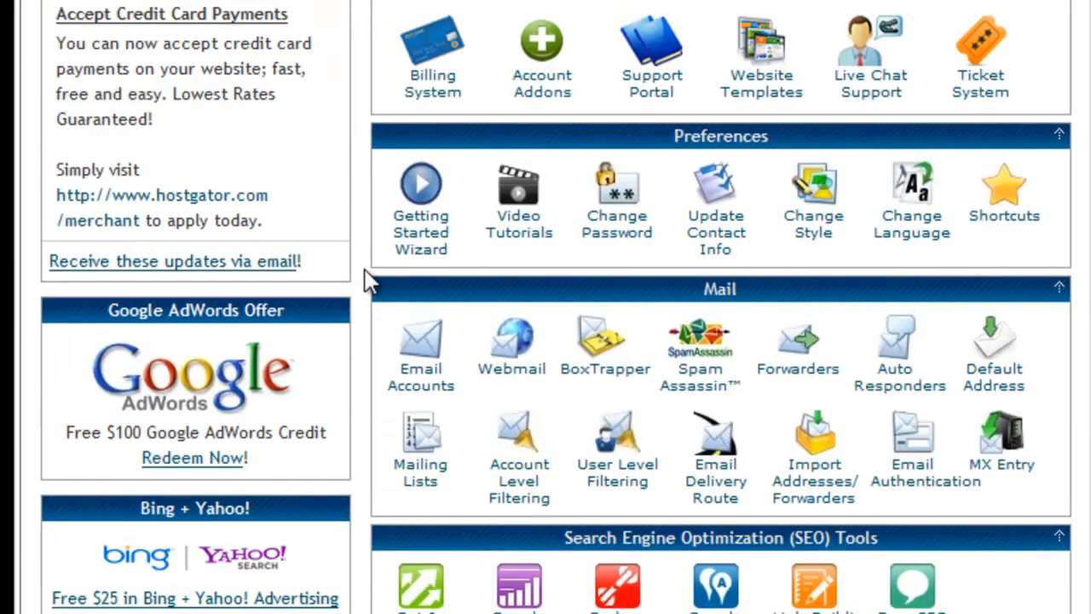
scroll(372, 296, "down", 5)
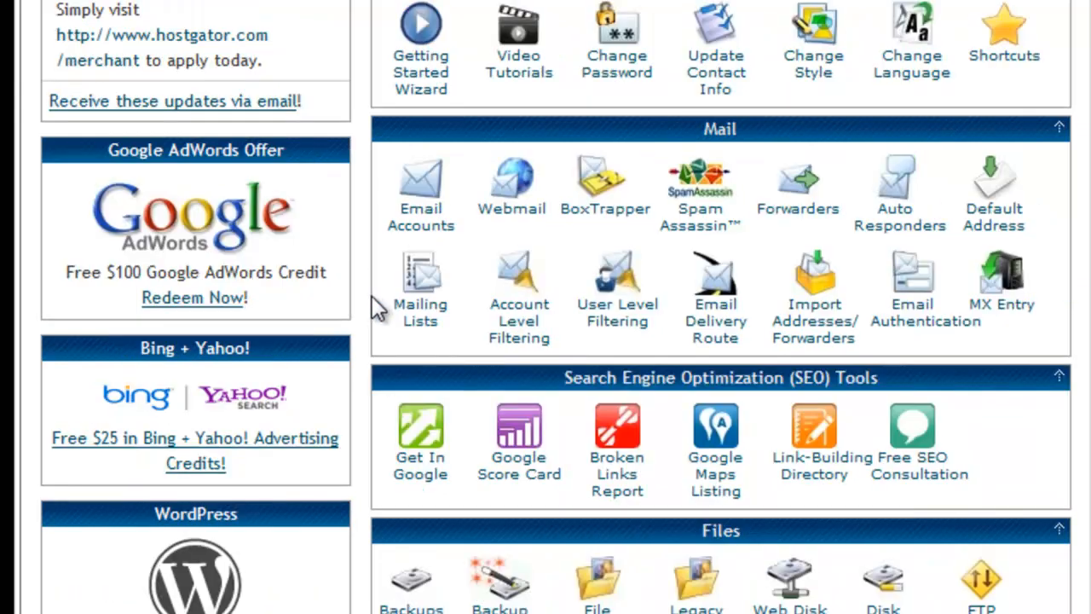
scroll(408, 343, "down", 7)
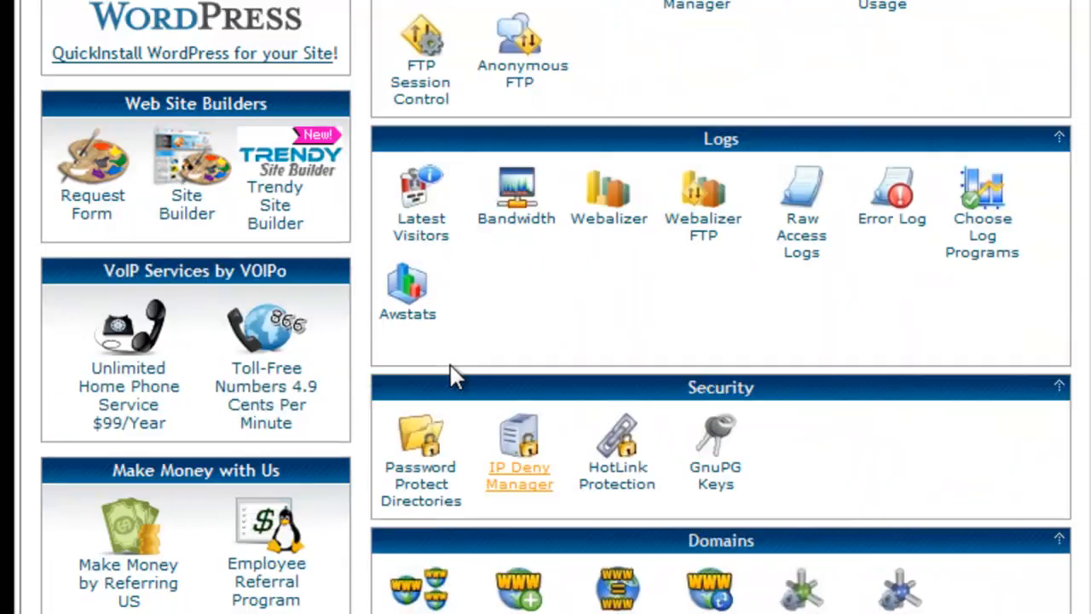
Set the collation of database zvido1_mahara to utf8_general_ci in phpMyAdmin's Operations
scroll(451, 370, "down", 7)
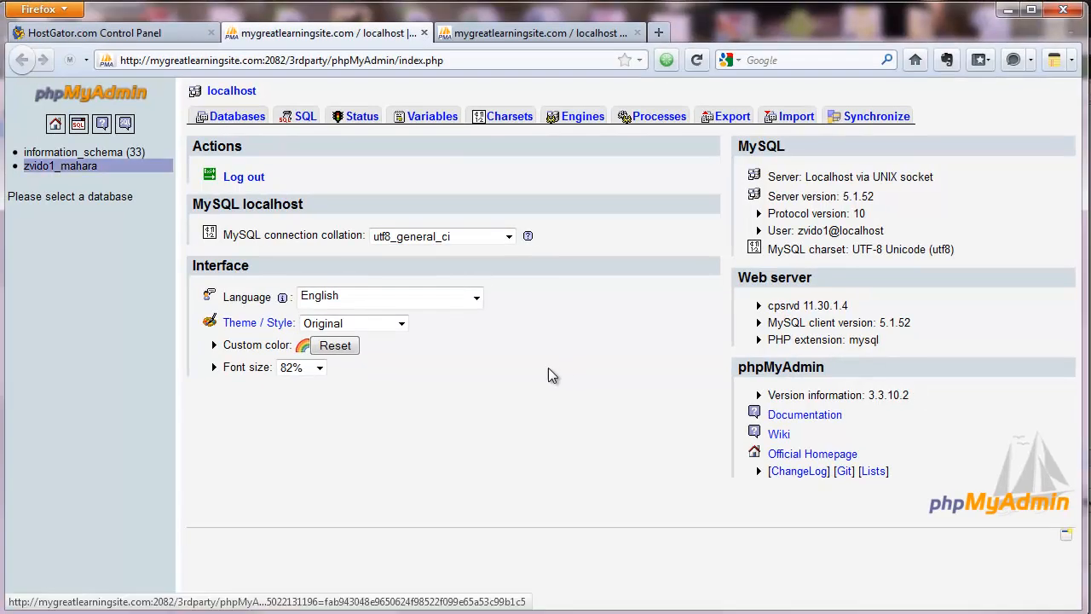
left_click(64, 167)
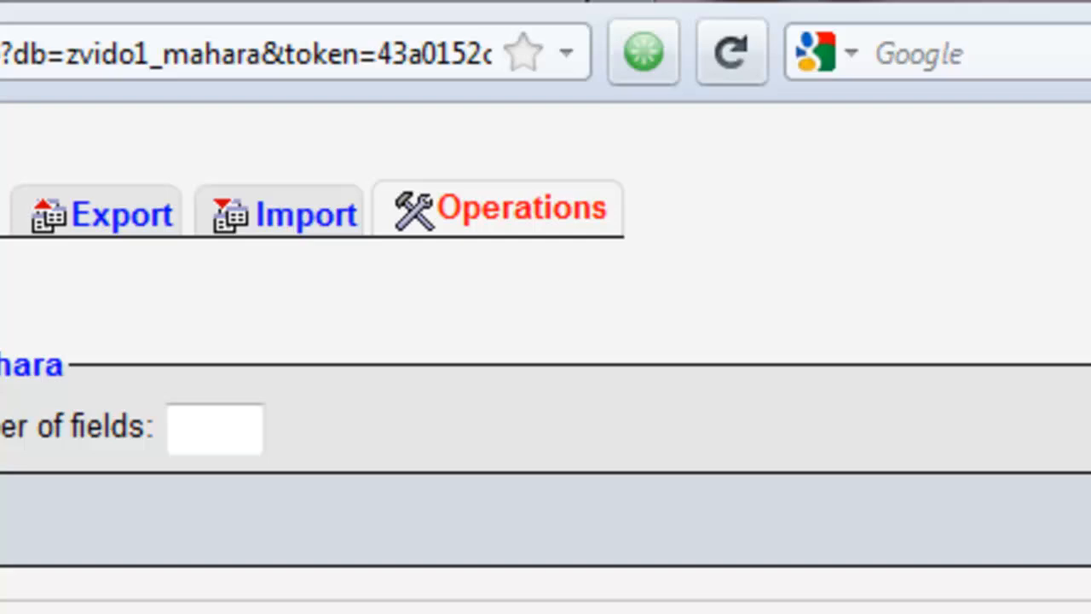
left_click(522, 208)
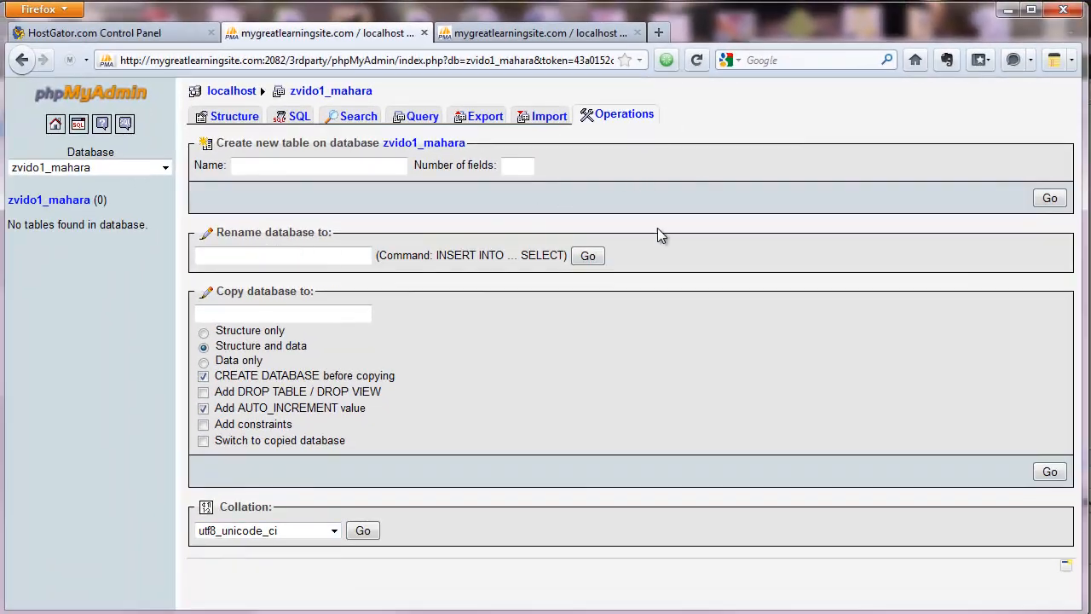
left_click(233, 538)
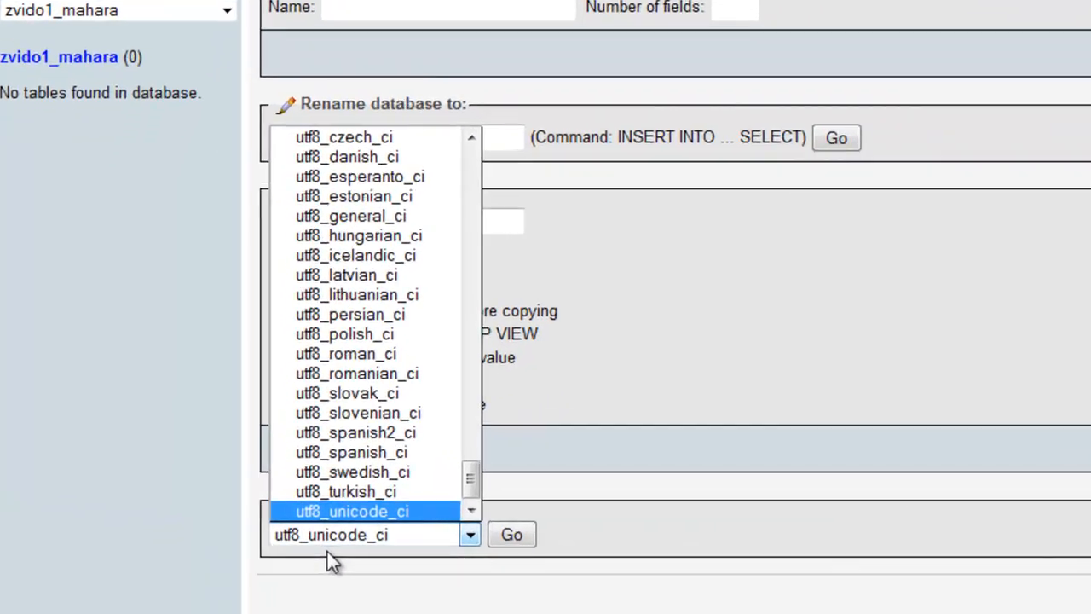
key("Up")
key("Up")
key("Up")
key("Up")
key("Up")
key("Up")
key("Up")
key("Up")
key("Up")
key("Up")
key("Up")
key("Up")
key("Up")
key("Up")
key("Up")
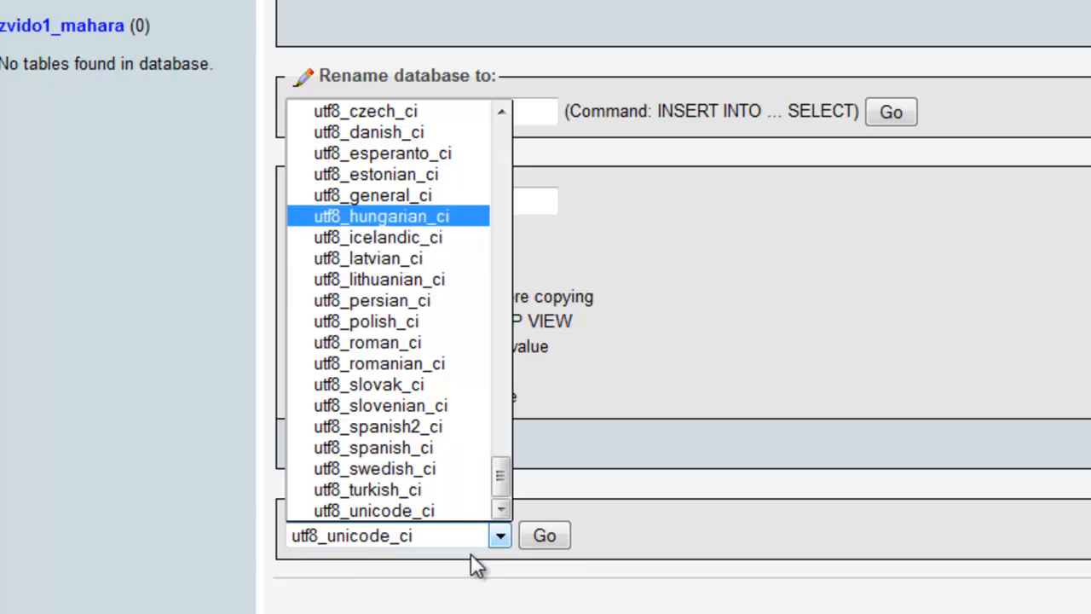
key("Return")
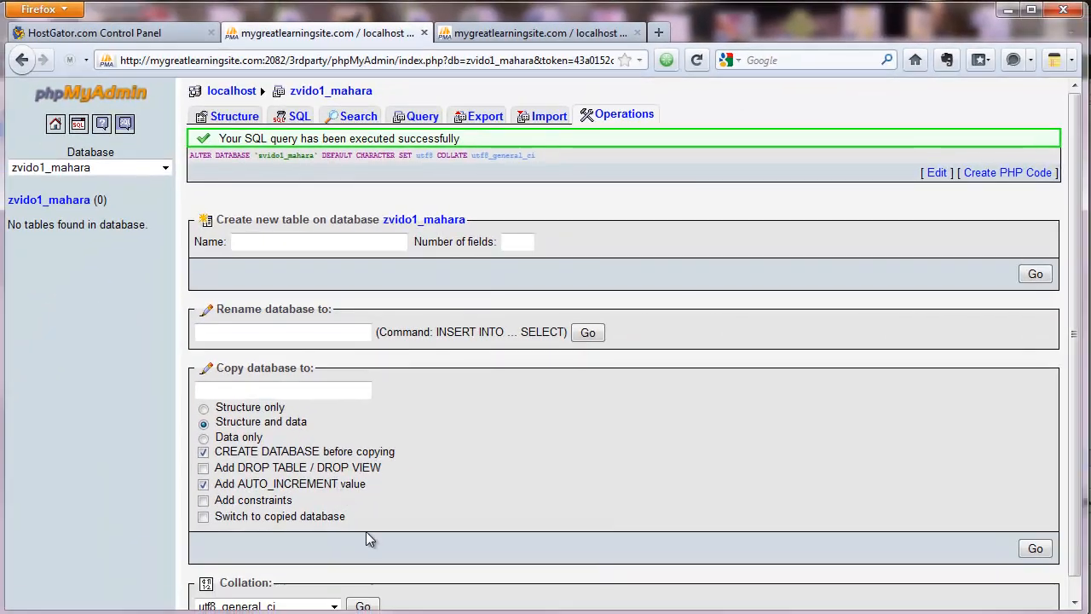
Open the File Manager from the control panel and go up one level to the home directory
left_click(56, 124)
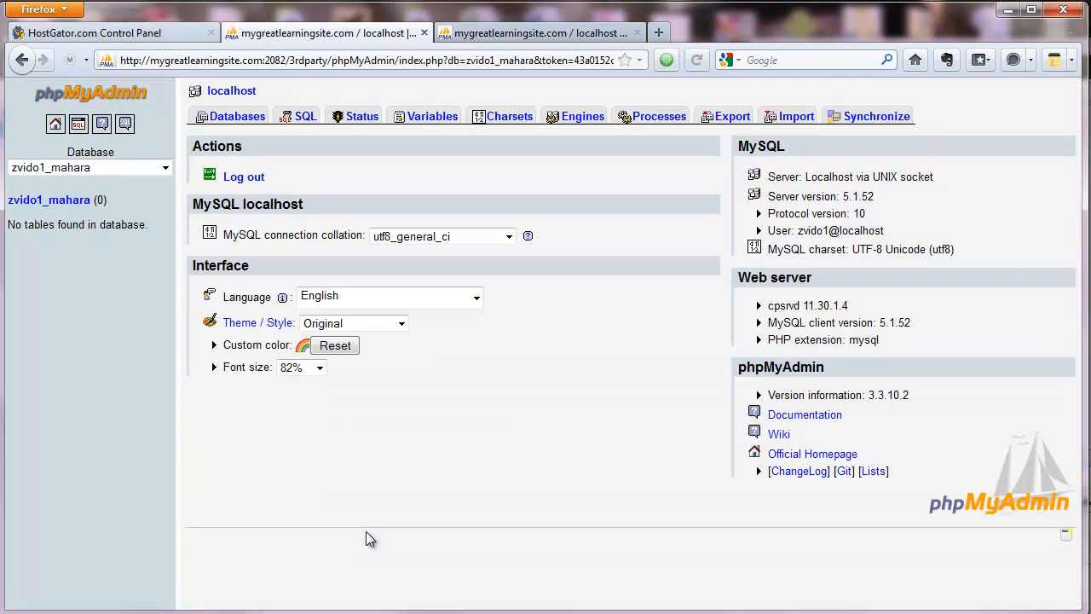
left_click(154, 33)
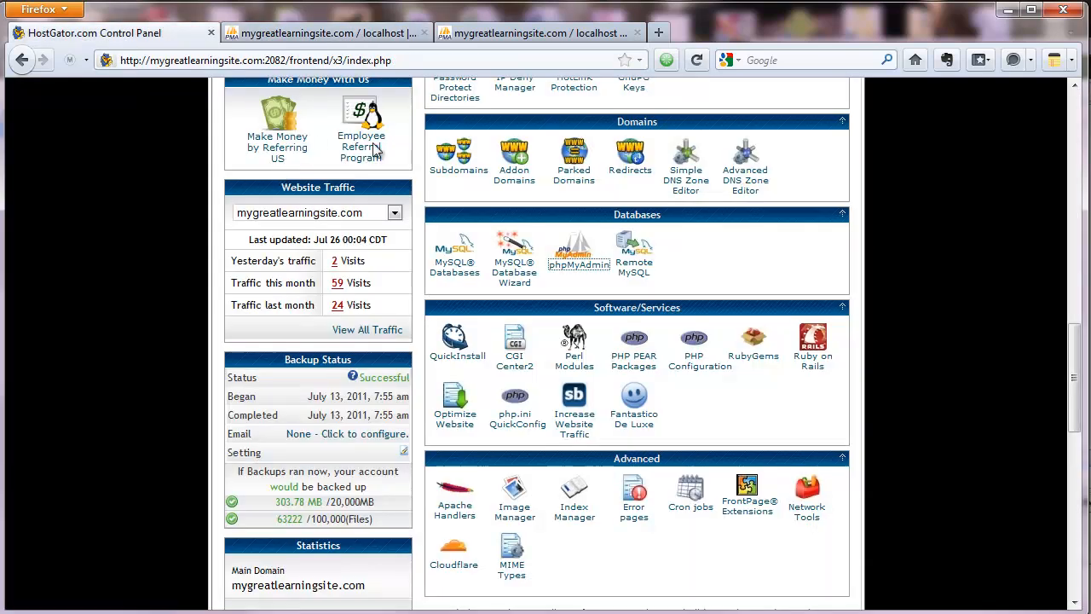
scroll(512, 324, "up", 5)
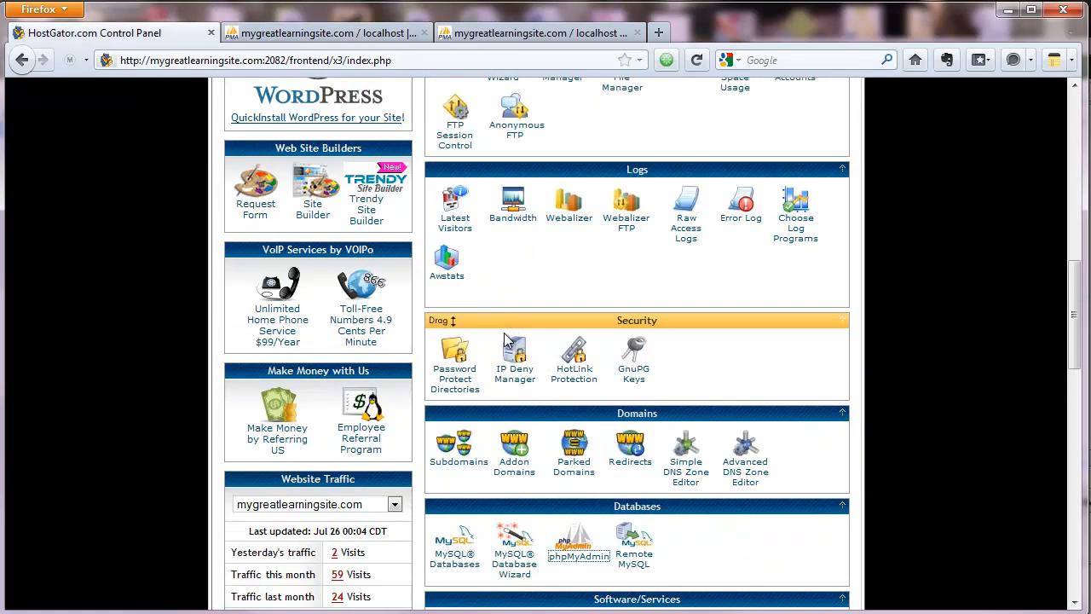
scroll(503, 341, "up", 5)
scroll(511, 341, "up", 8)
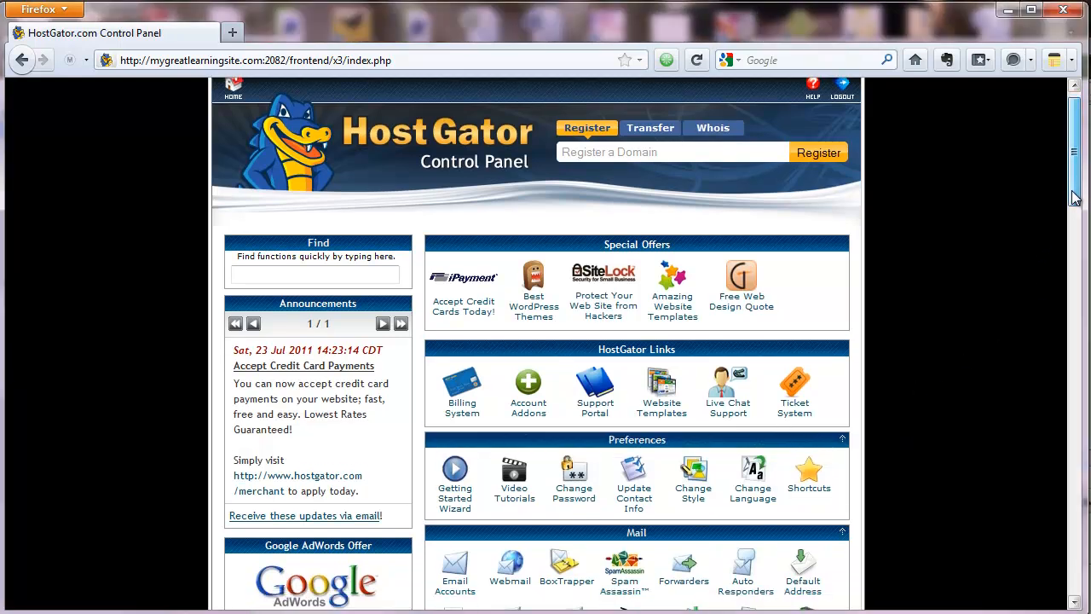
left_click_drag(1074, 194, 1049, 285)
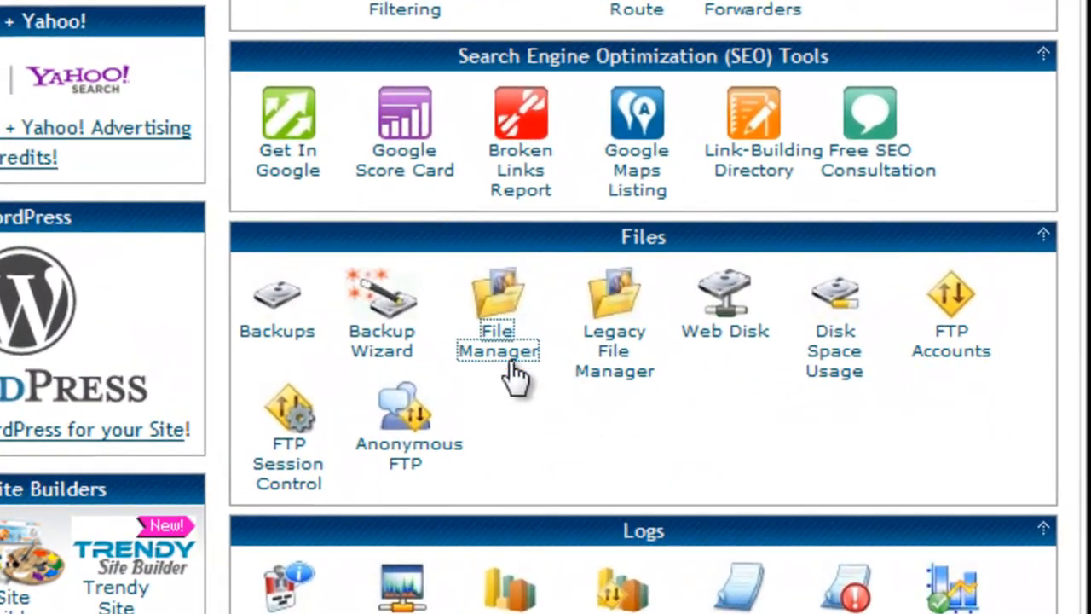
left_click(509, 363)
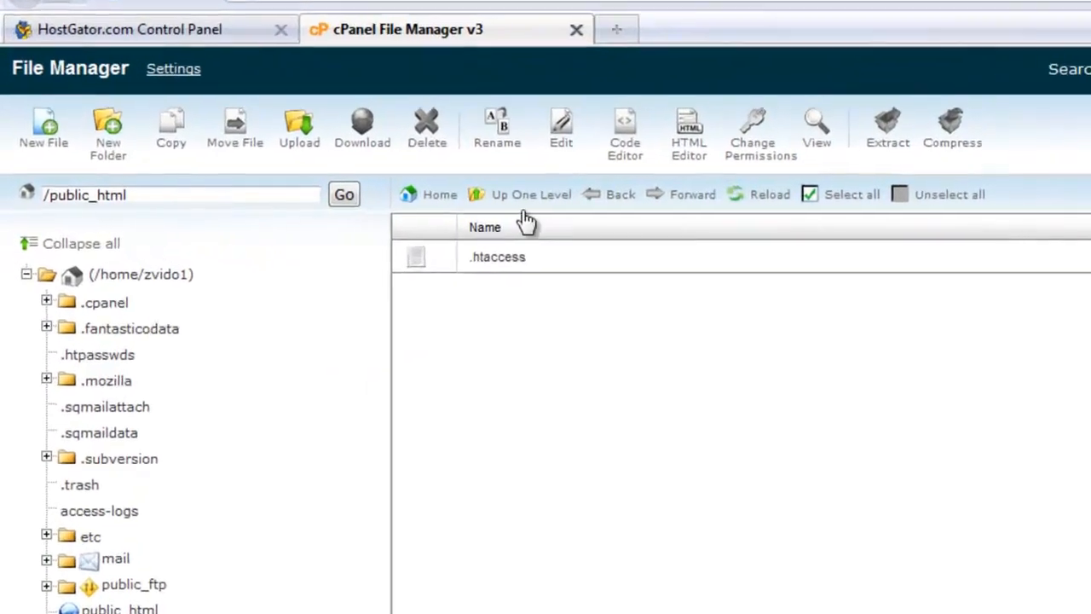
left_click(561, 204)
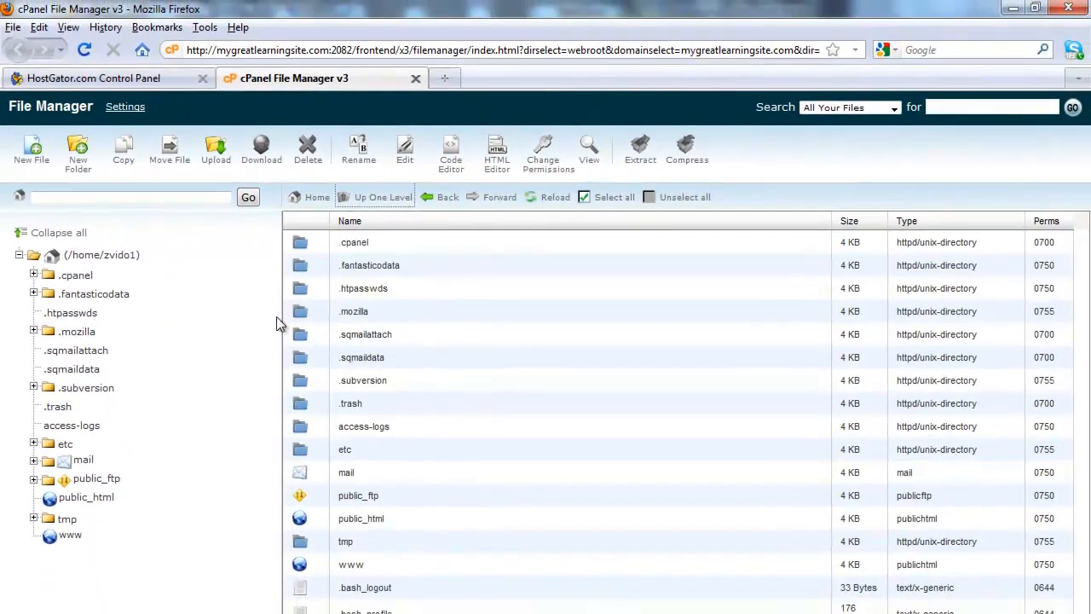
Create a new folder named maharadata in the home directory, copying its name first
left_click(79, 162)
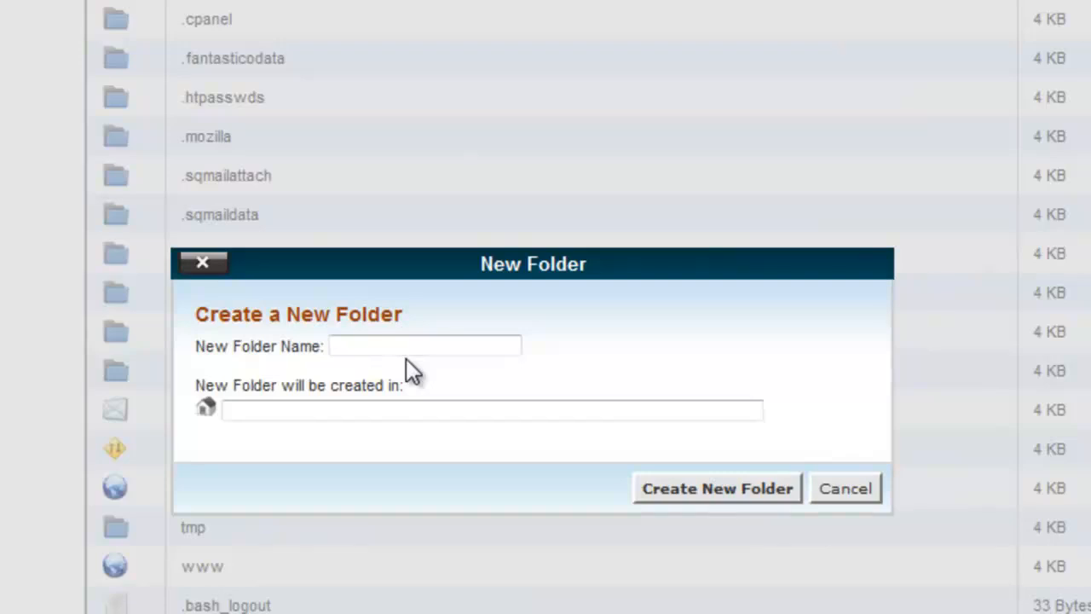
left_click_drag(396, 329, 380, 341)
left_click(380, 341)
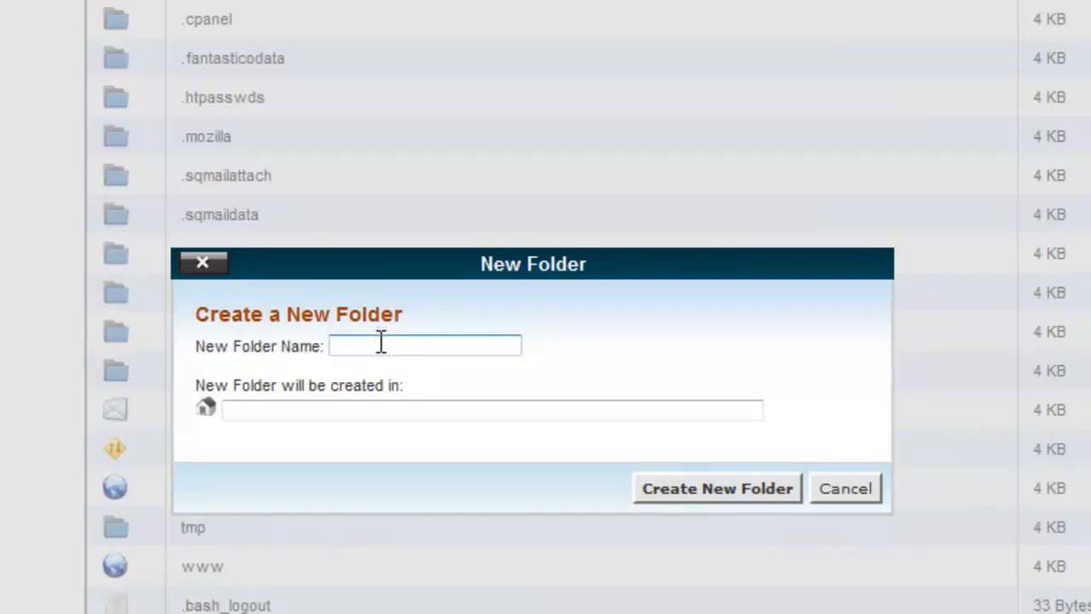
type("maharadata")
double_click(400, 343)
right_click(401, 344)
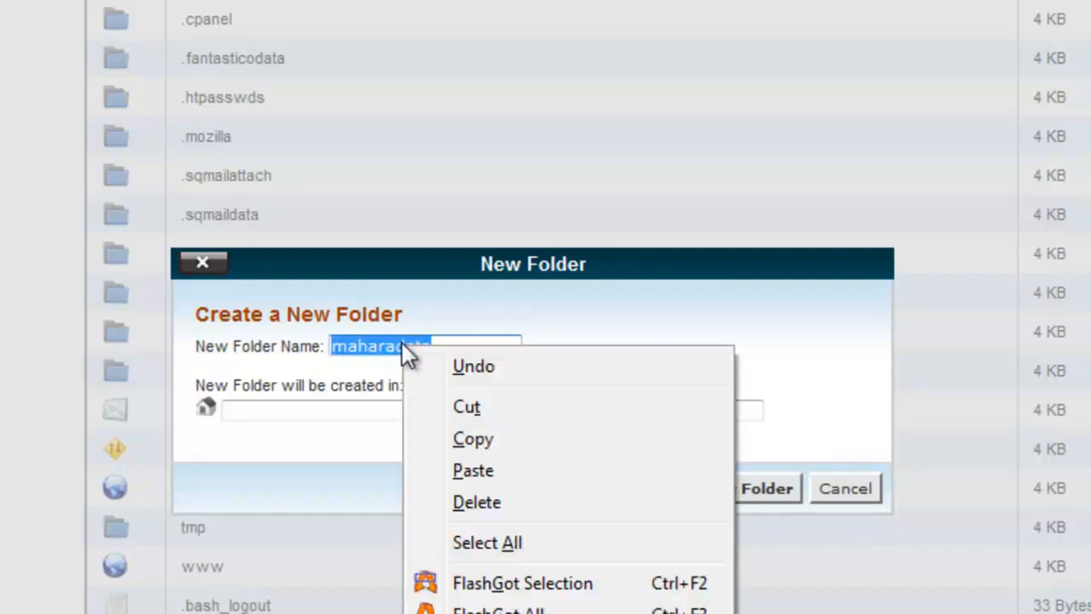
left_click(486, 441)
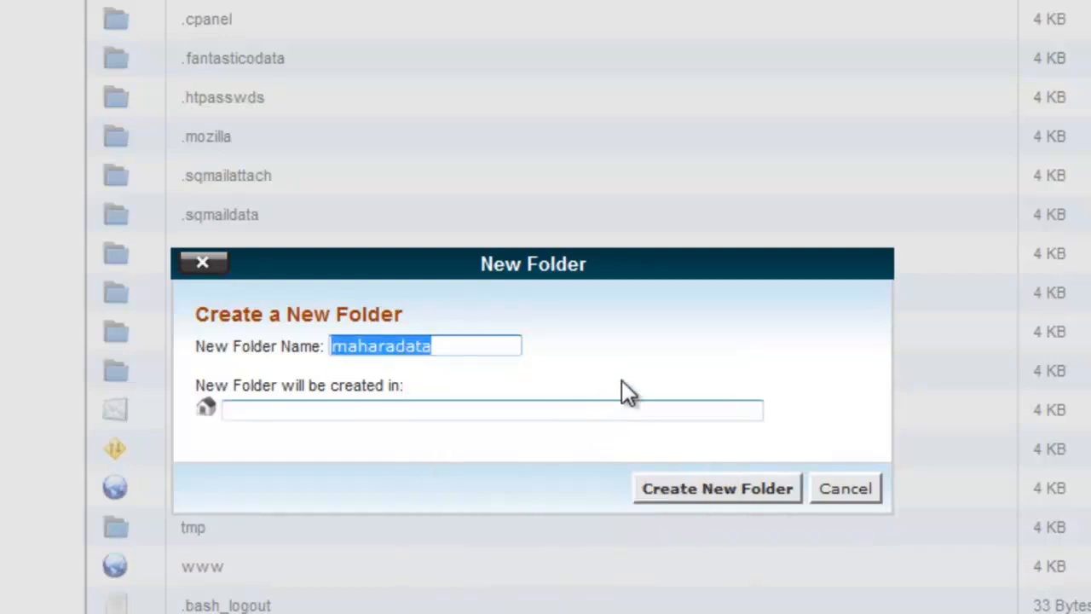
left_click(623, 379)
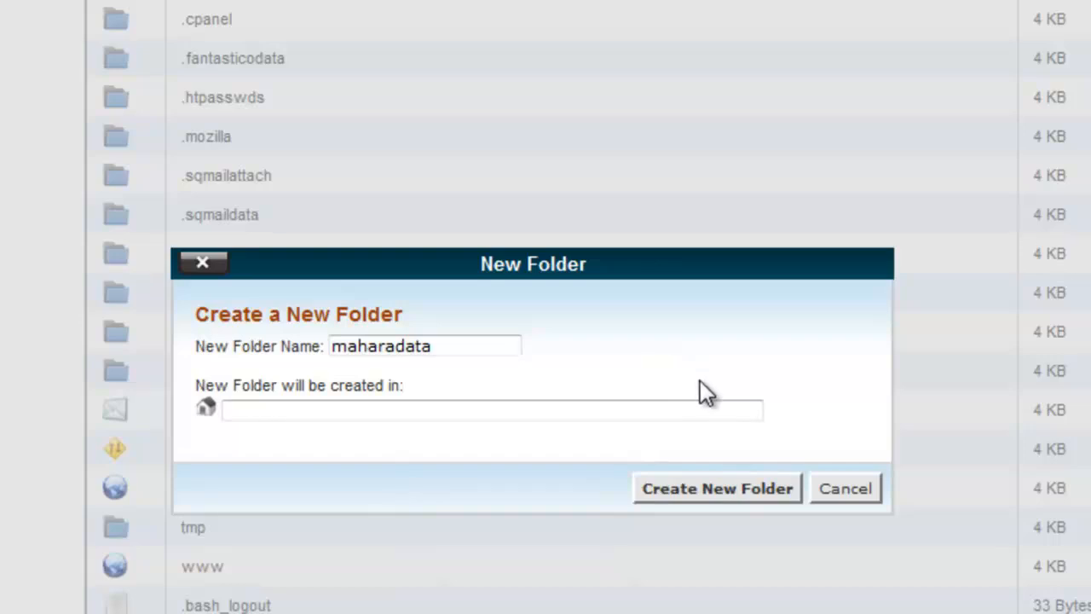
left_click(731, 488)
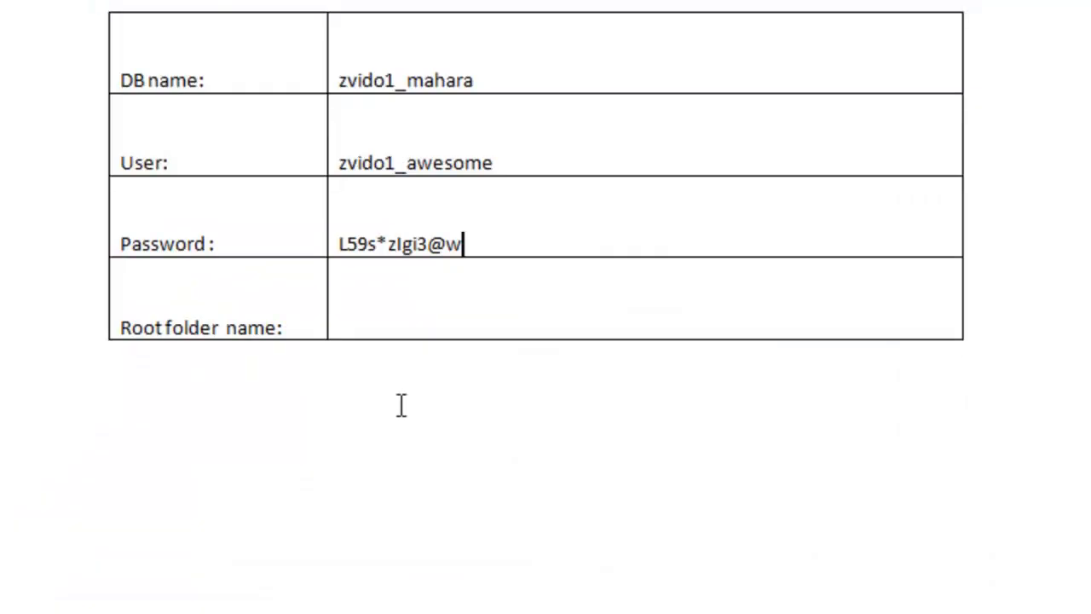
Paste the folder name maharadata into the Root folder name cell of the Word table
left_click(376, 305)
right_click(376, 306)
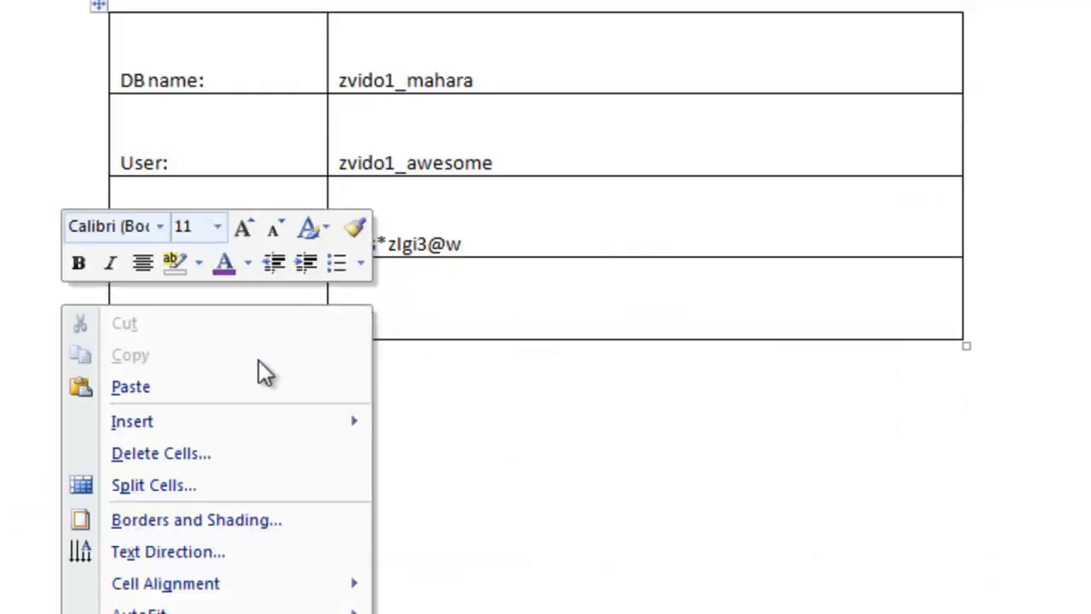
left_click(194, 386)
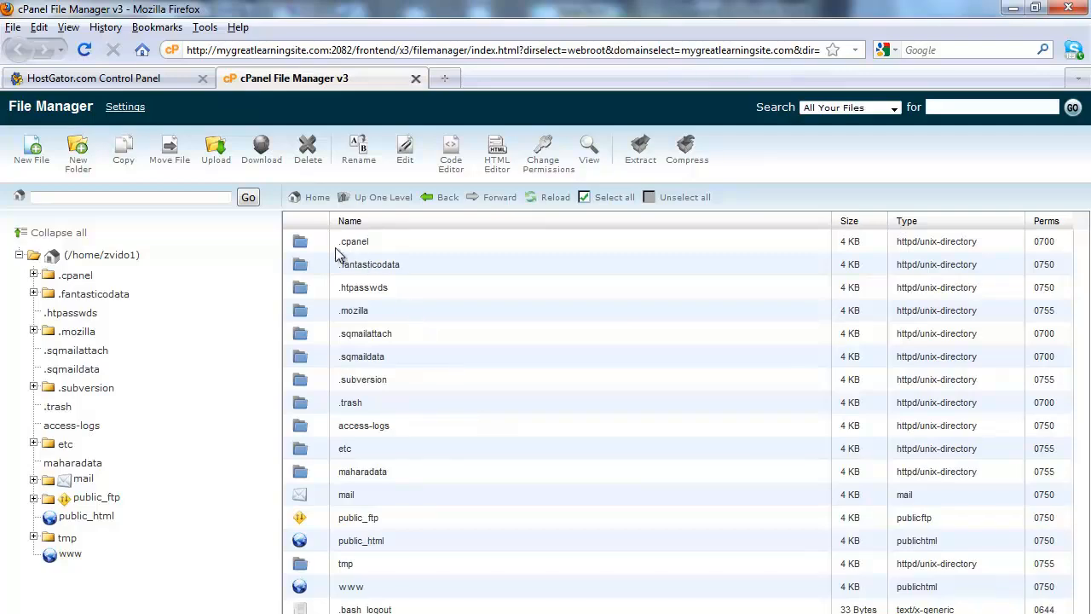
Return to the control panel home page and open MySQL Databases
left_click(153, 79)
scroll(503, 480, "down", 3)
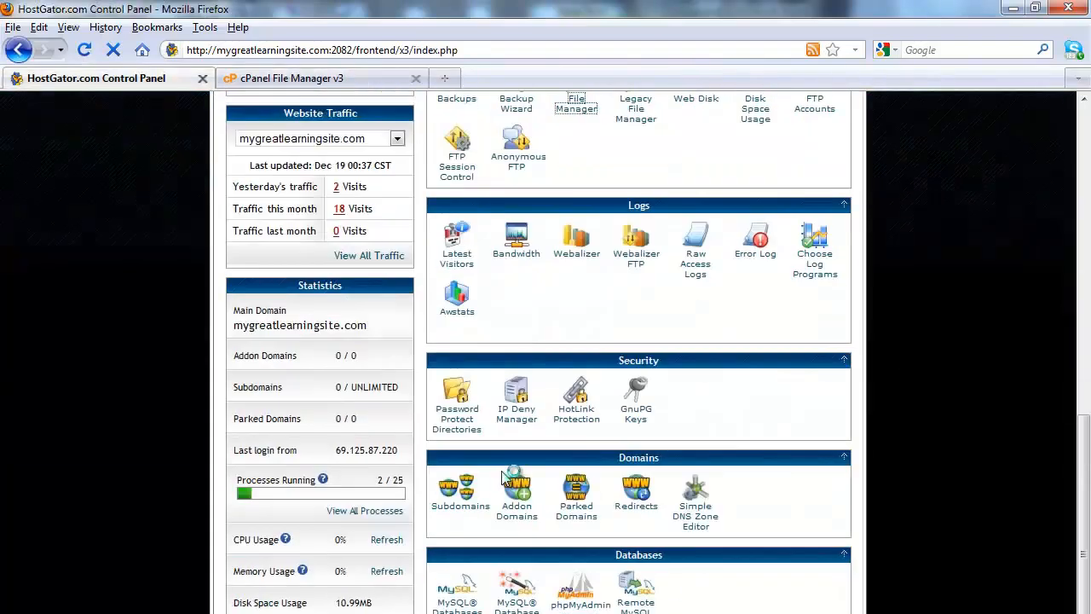
scroll(503, 480, "down", 3)
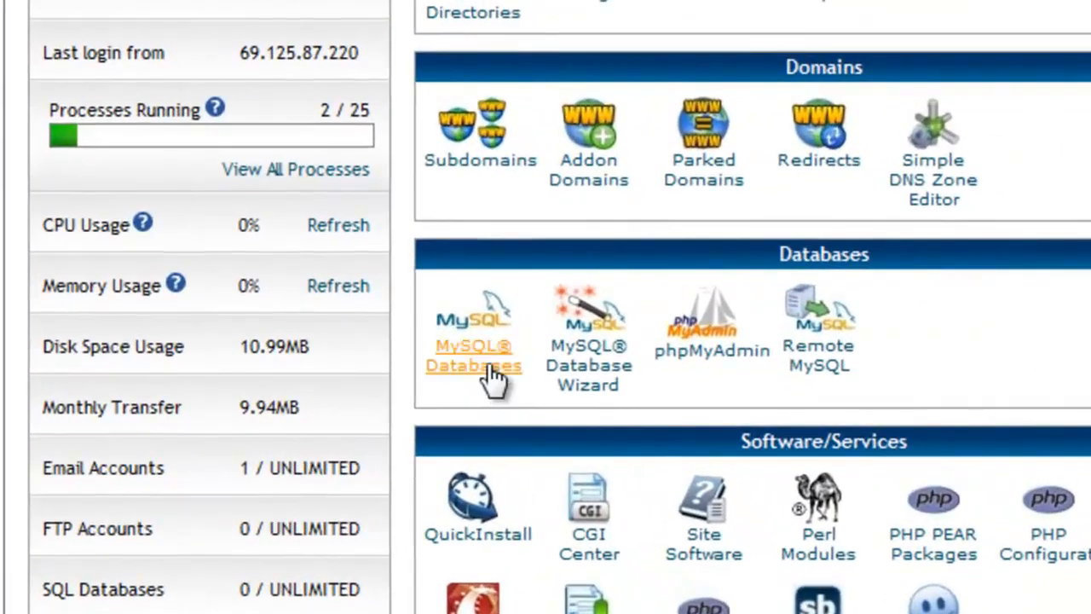
left_click(468, 415)
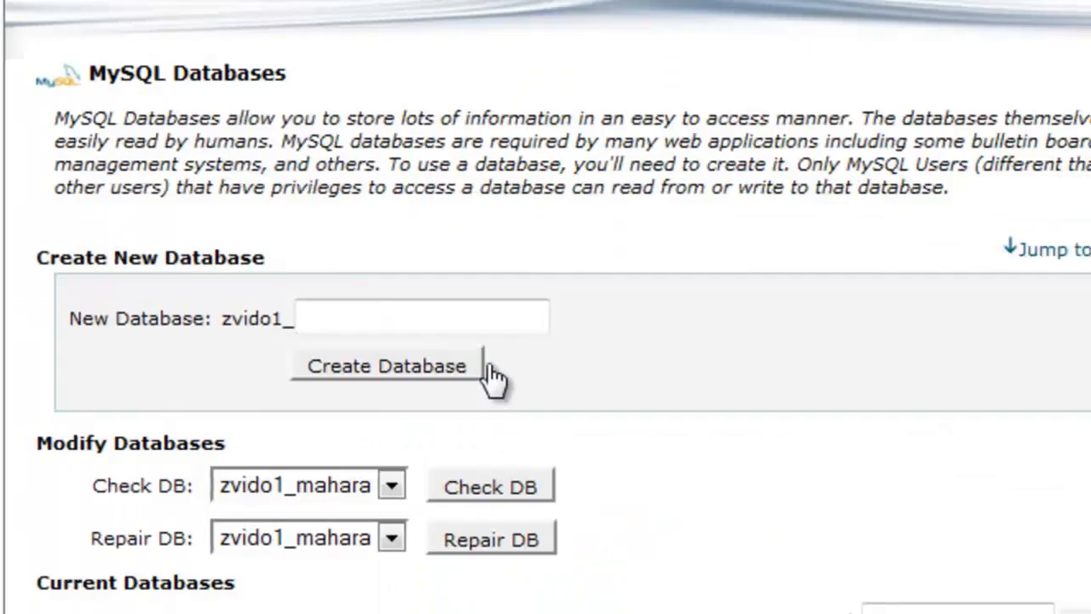